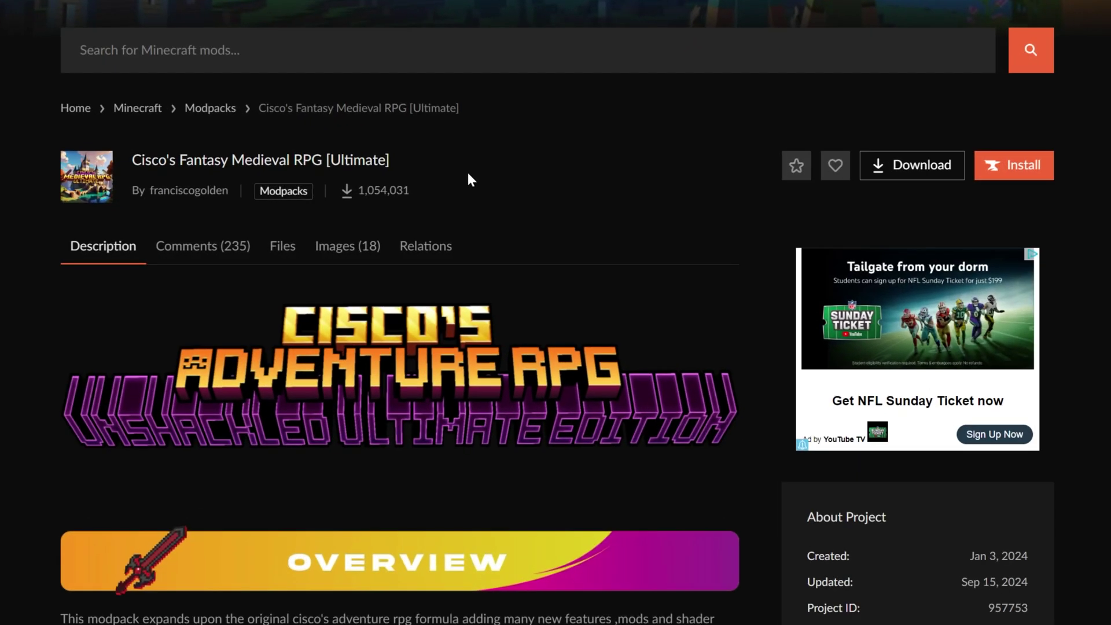
# Step: Review the overview and feature list on the Cisco's Fantasy Medieval RPG [Ultimate] modpack page
pyautogui.scroll(-7, 468, 173)
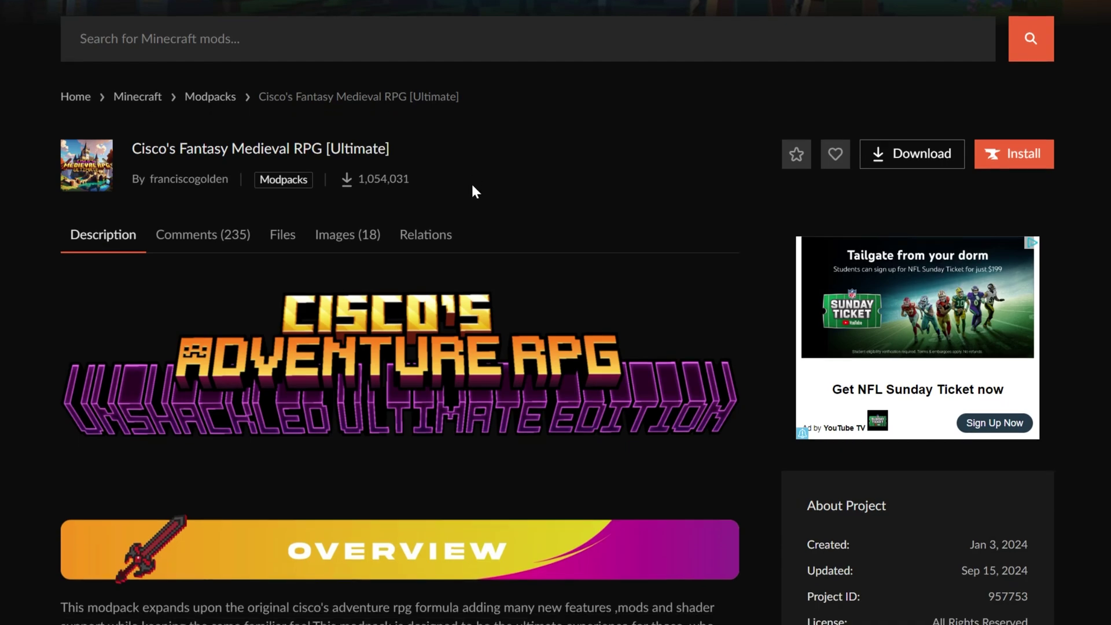
pyautogui.scroll(-3, 472, 196)
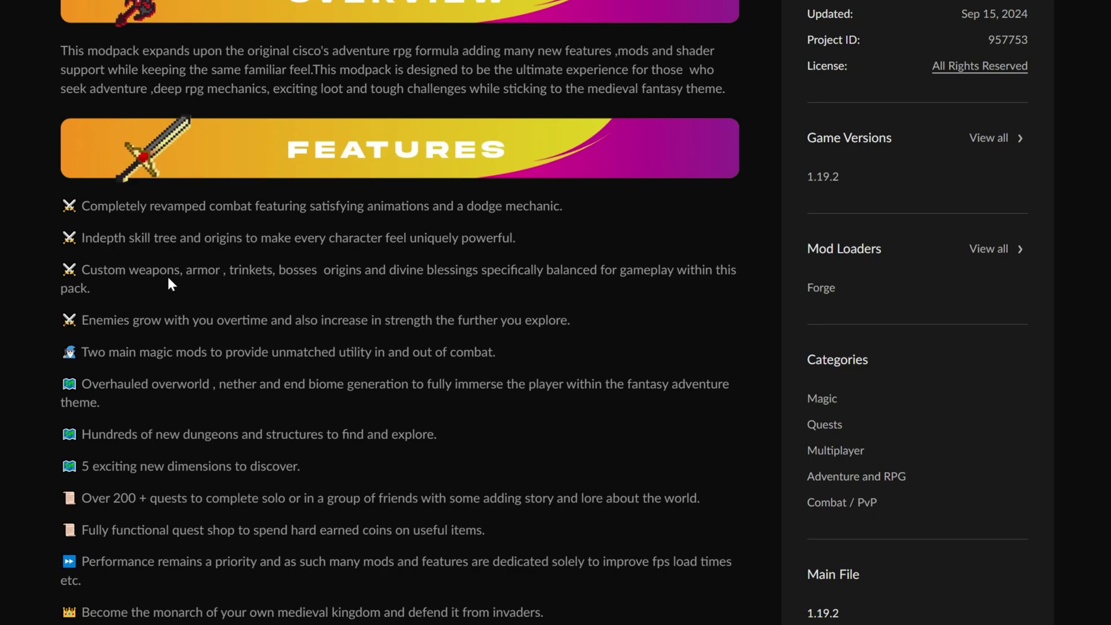
pyautogui.scroll(-2, 173, 287)
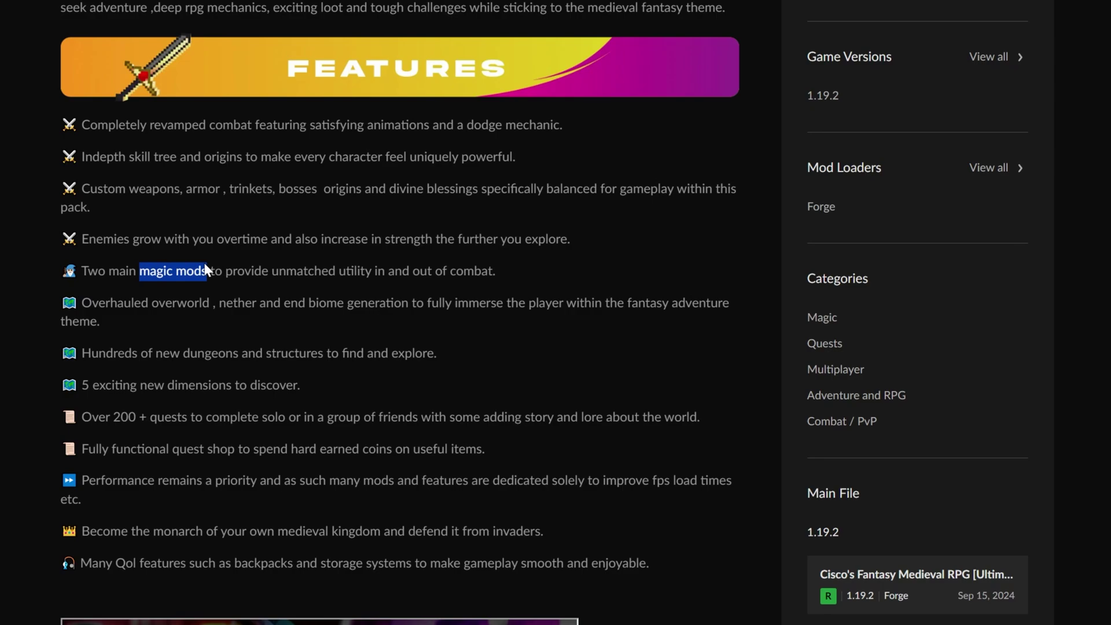
pyautogui.click(227, 323)
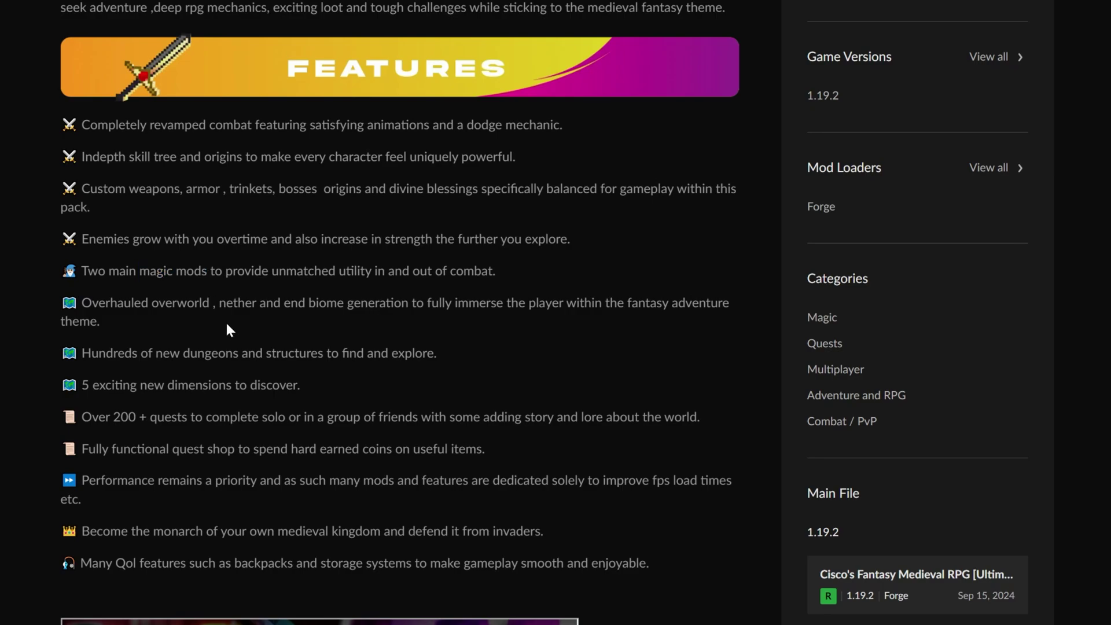
pyautogui.scroll(15, 232, 330)
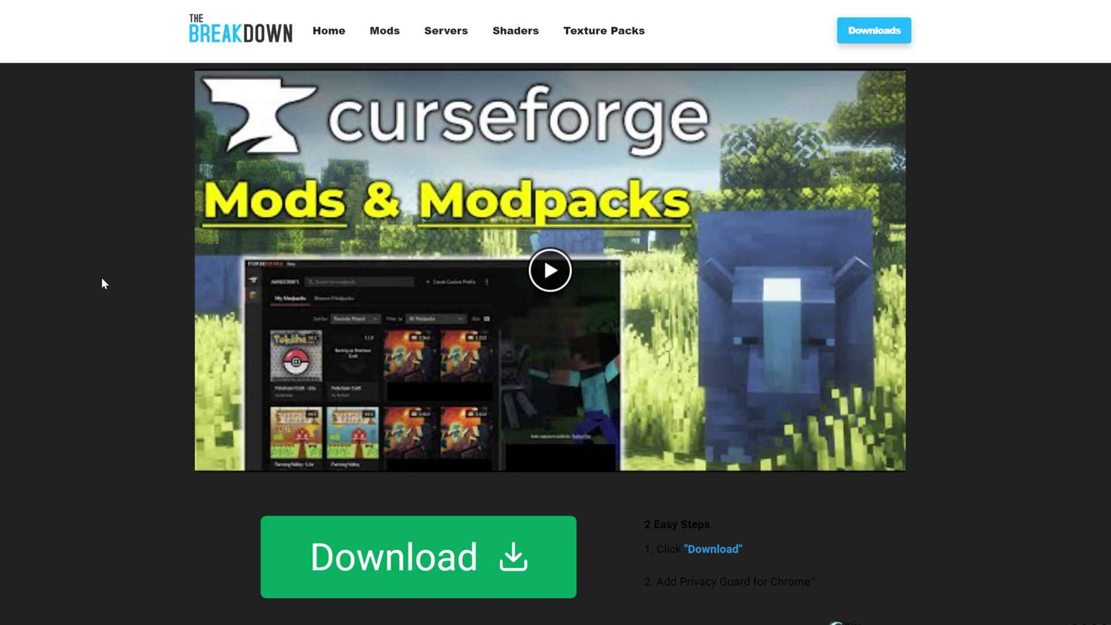
# Step: Download CurseForge from the modpack installation guide and save it as CurseForge Windows - Installer.exe
pyautogui.scroll(-9, 101, 279)
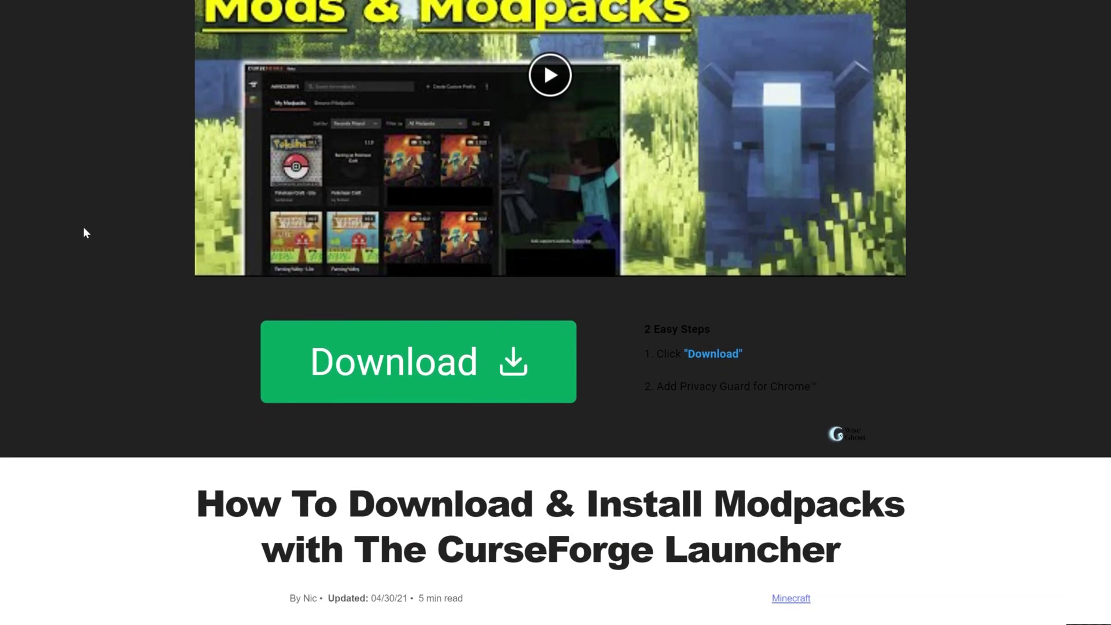
pyautogui.scroll(-1, 89, 237)
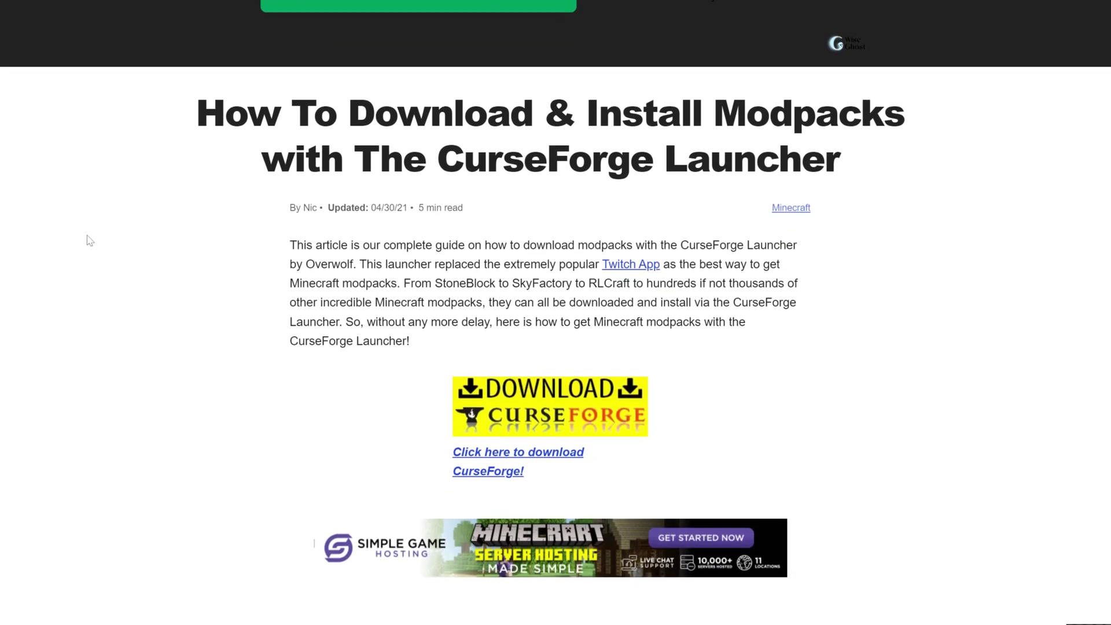
pyautogui.scroll(-4, 87, 235)
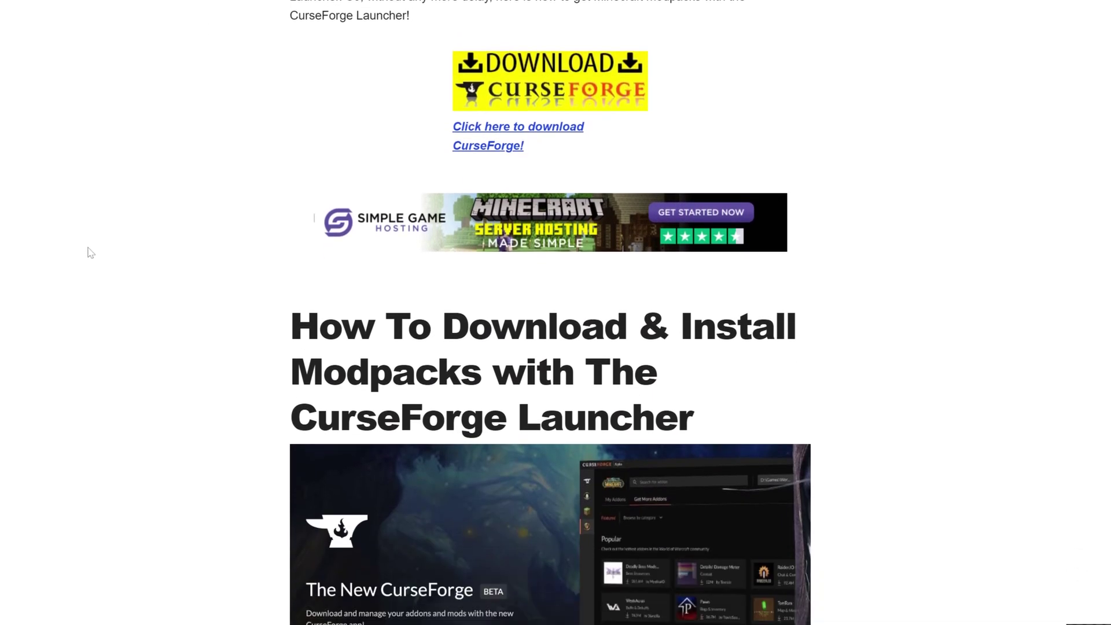
pyautogui.scroll(3, 92, 252)
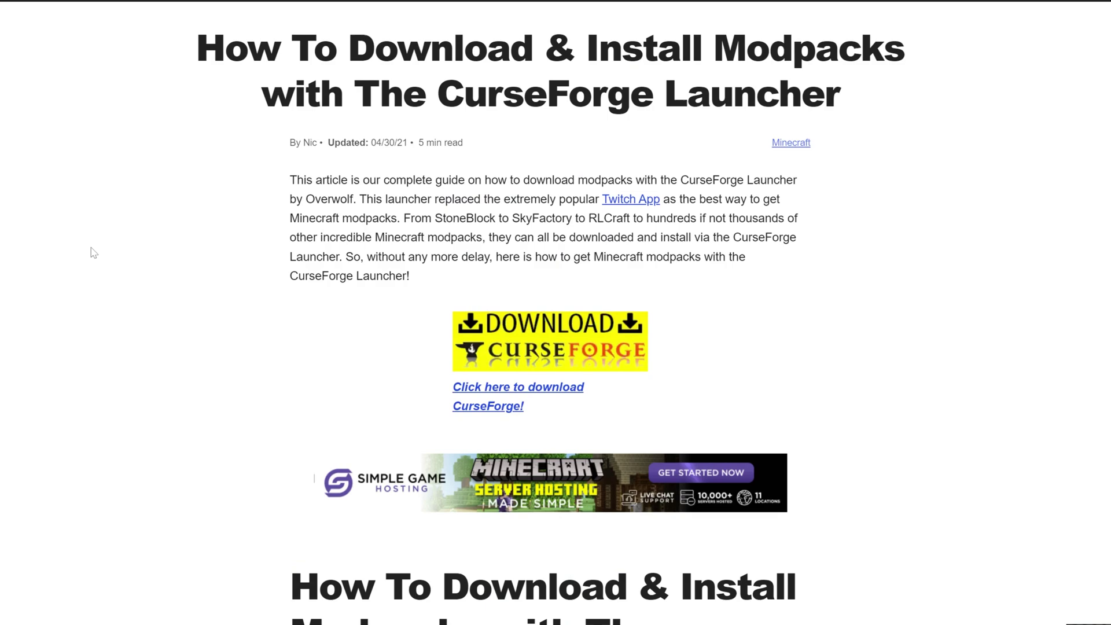
pyautogui.scroll(6, 93, 252)
pyautogui.scroll(5, 93, 255)
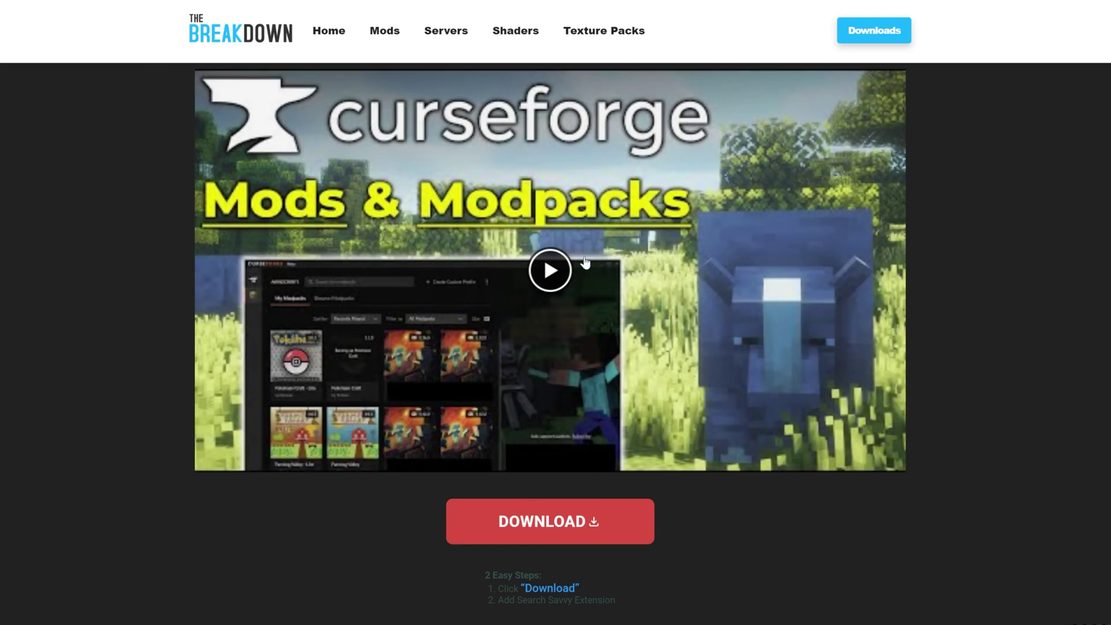
pyautogui.scroll(-15, 1033, 256)
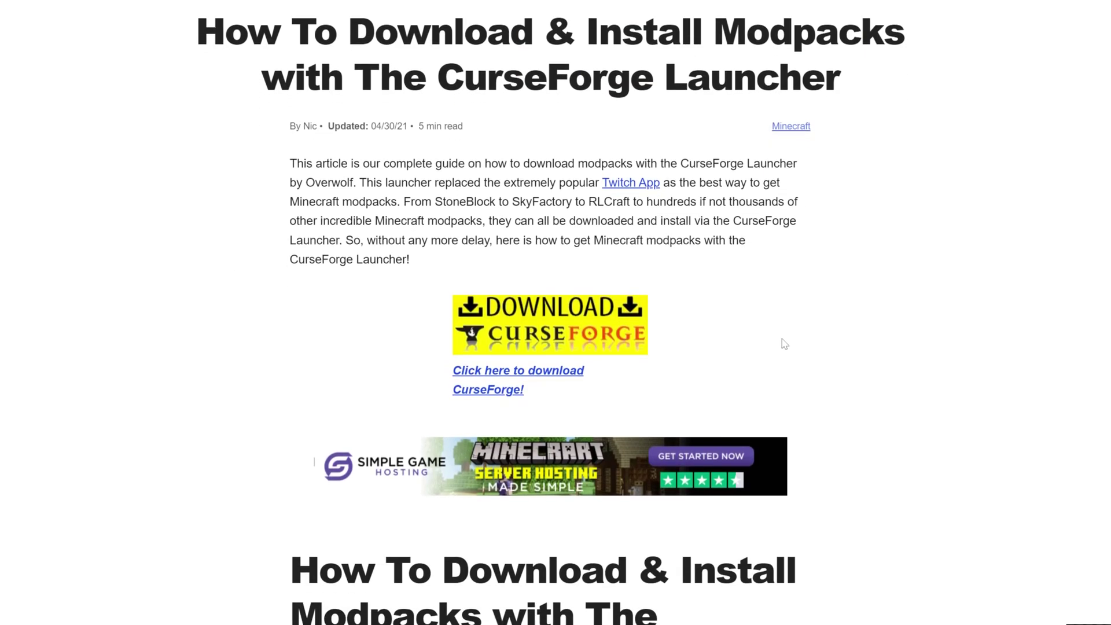
pyautogui.scroll(5, 534, 366)
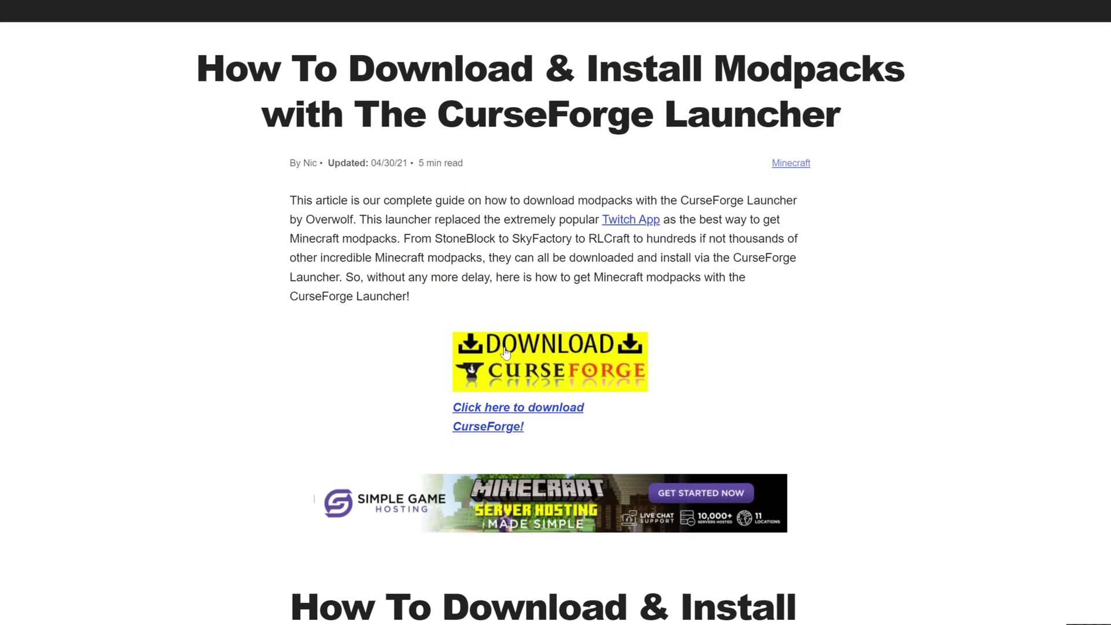
pyautogui.click(522, 359)
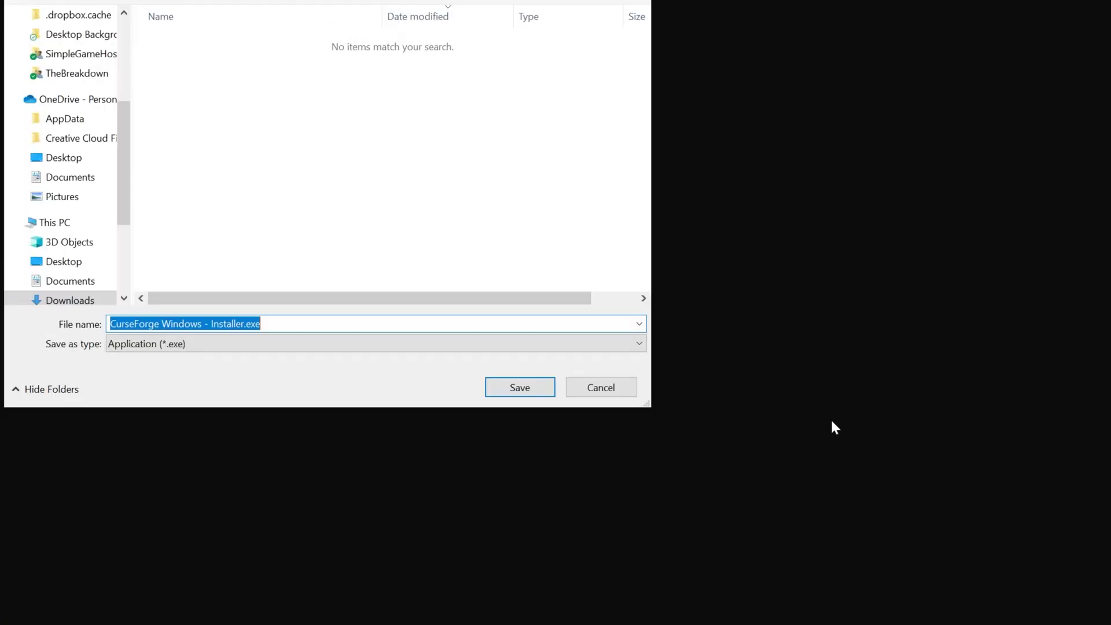
pyautogui.click(542, 391)
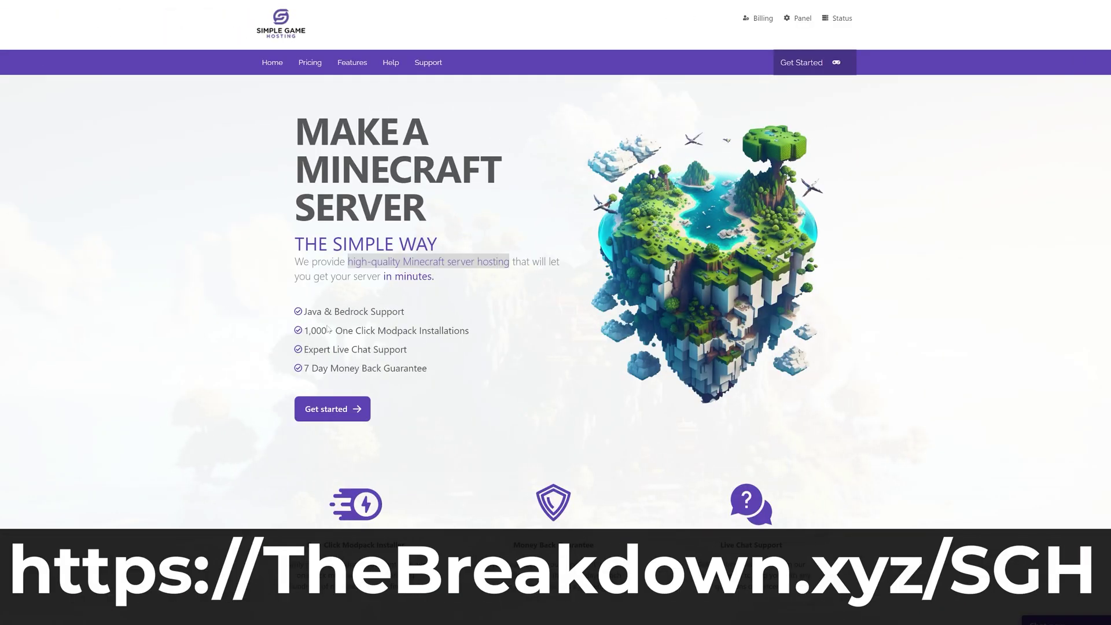
# Step: Look over the Minecraft server hosting features and search the server panel's CurseForge modpacks for Pixelmon
pyautogui.scroll(-4, 328, 329)
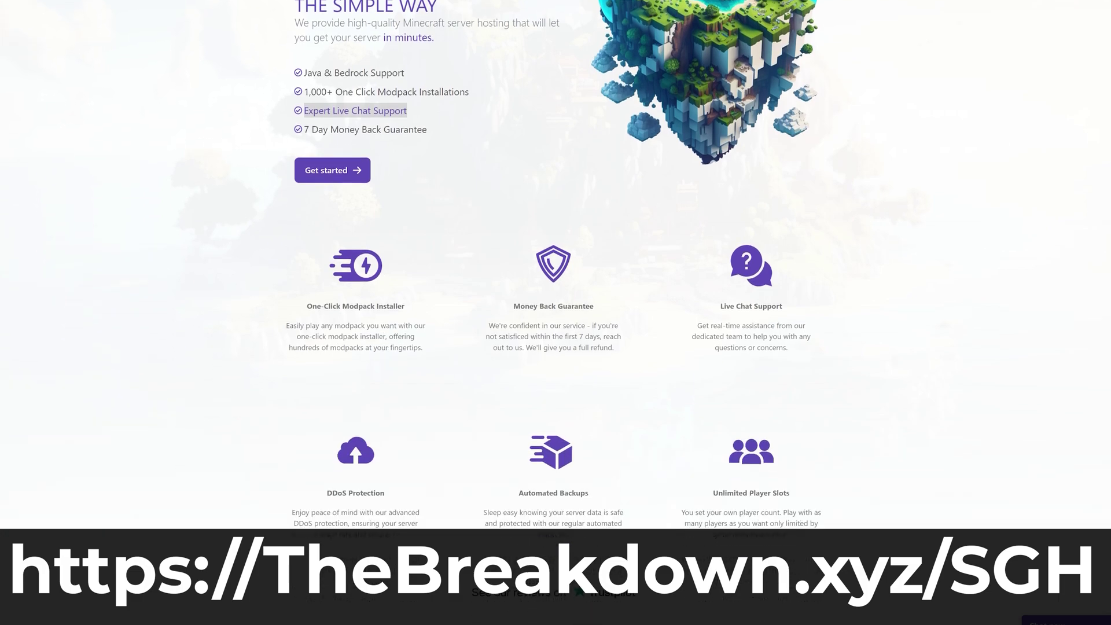
pyautogui.moveTo(307, 306); pyautogui.dragTo(406, 309)
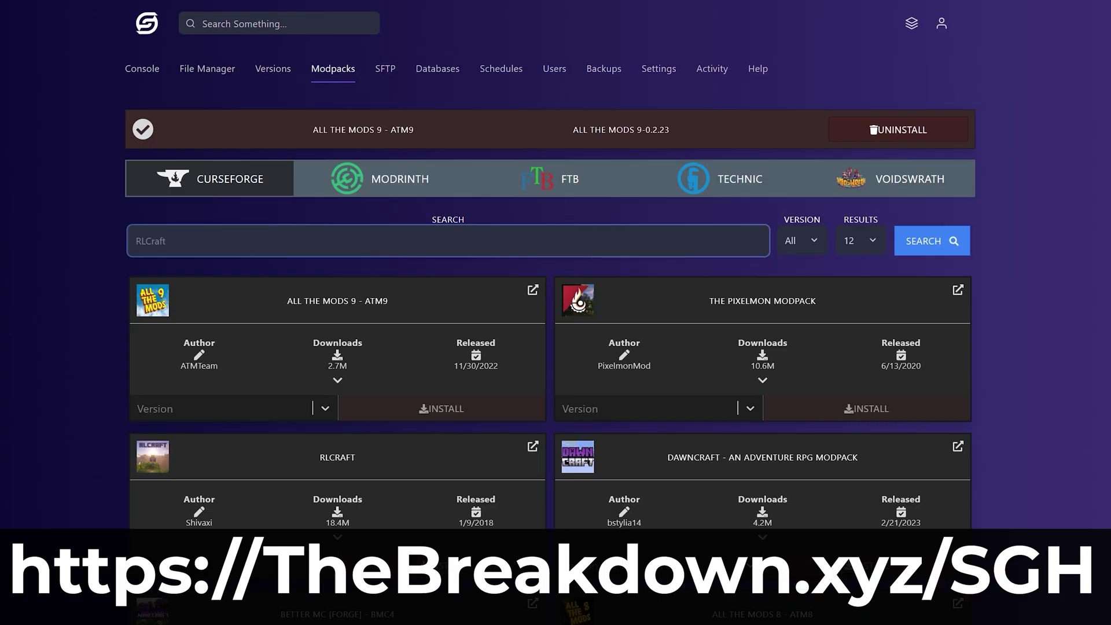
pyautogui.write('Pixelmon')
pyautogui.press('Return')
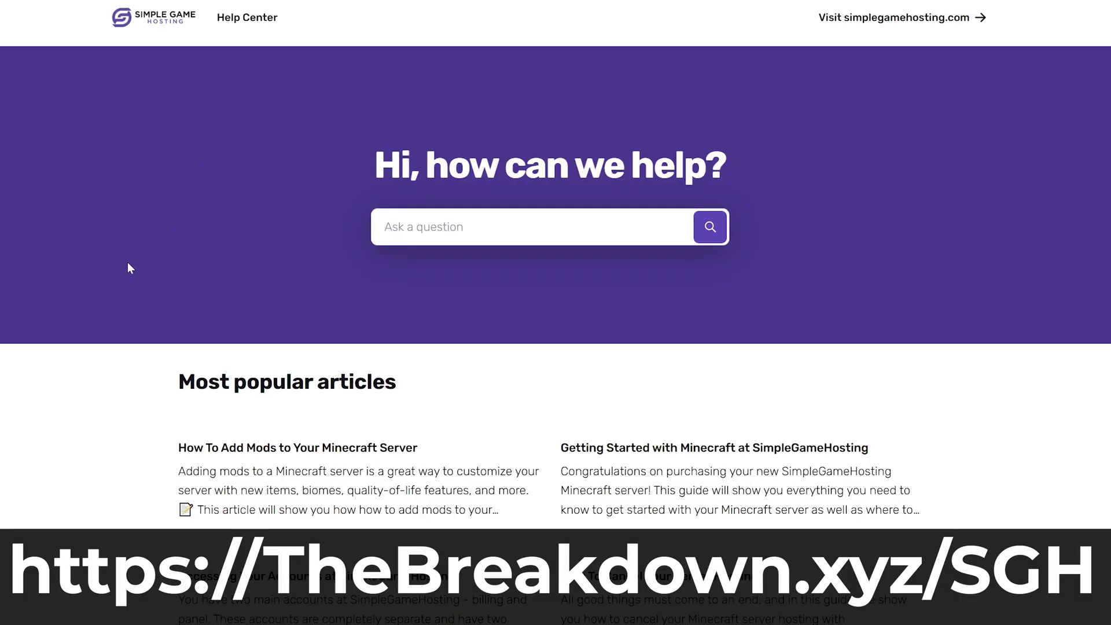
# Step: Open the help article "How To Add Mods to Your Minecraft Server" and read through it
pyautogui.click(237, 470)
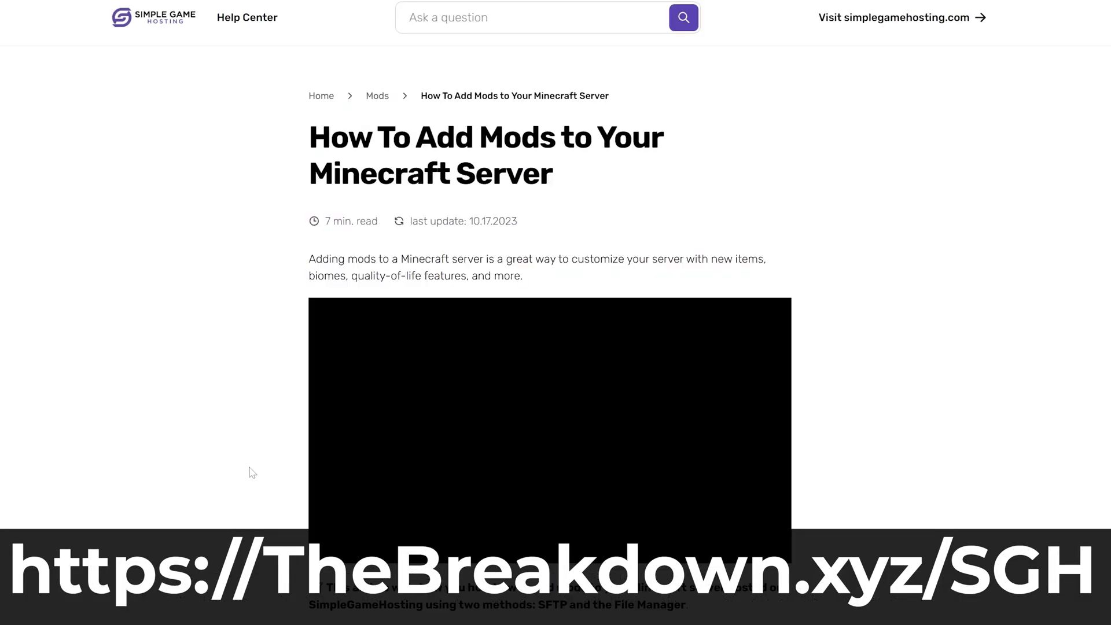
pyautogui.scroll(-3, 550, 289)
pyautogui.scroll(-20, 471, 425)
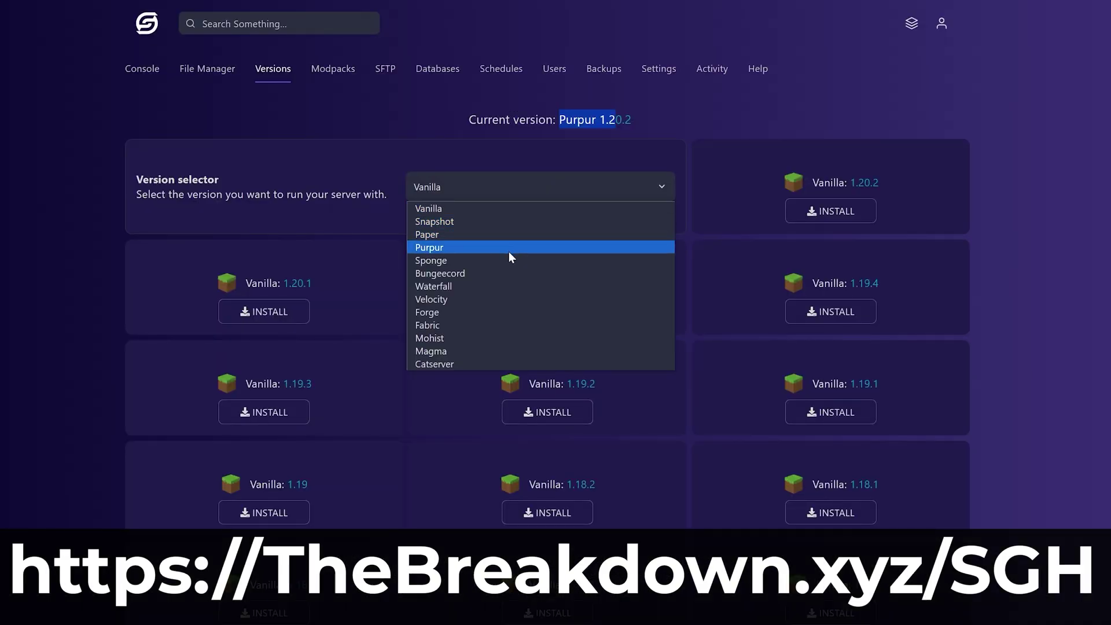
# Step: Select Forge as the server software, install the first listed version, and highlight the hosting site's heading on easy-to-install modpacks
pyautogui.click(432, 317)
pyautogui.click(812, 216)
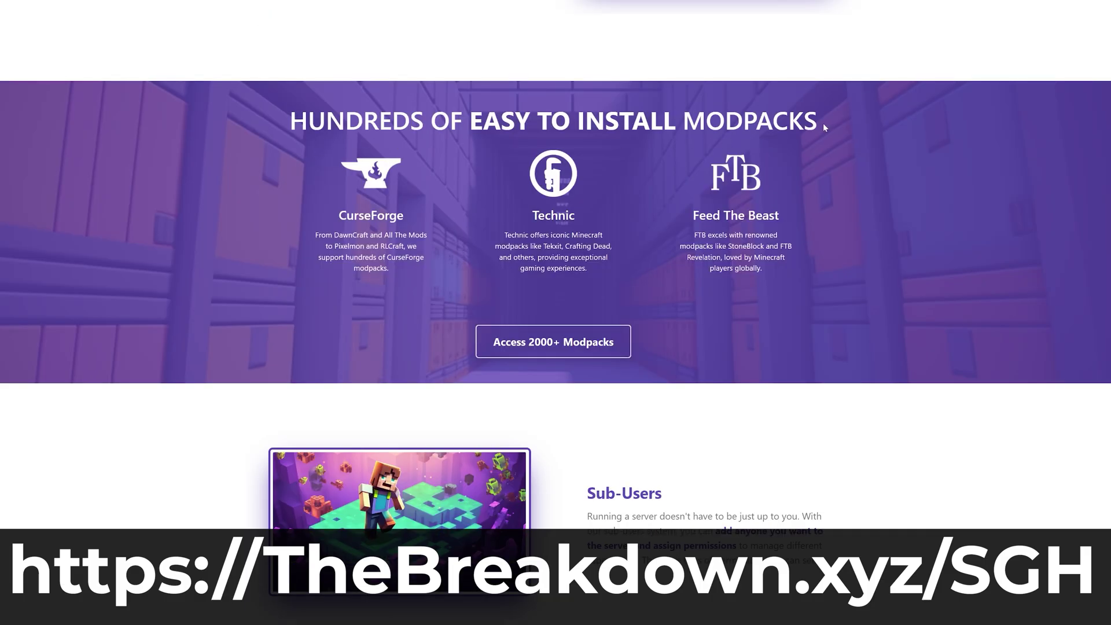
pyautogui.moveTo(823, 123); pyautogui.dragTo(296, 137)
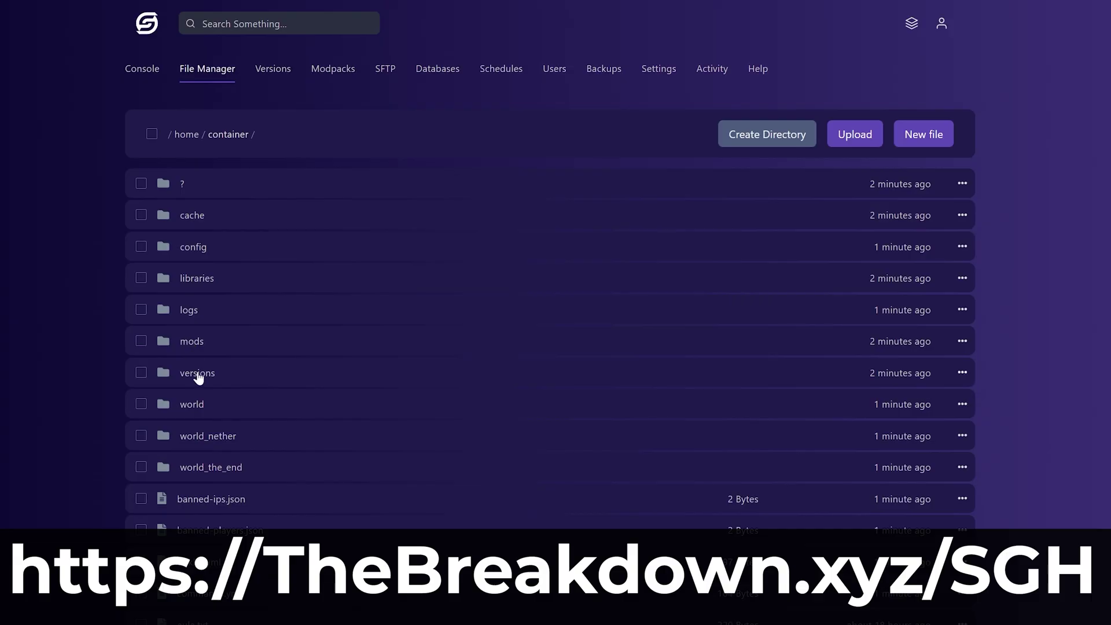
# Step: Browse the server's container files and read the guide "Setting Up Modpacks on Your Minecraft Server"
pyautogui.scroll(-6, 248, 440)
pyautogui.click(219, 512)
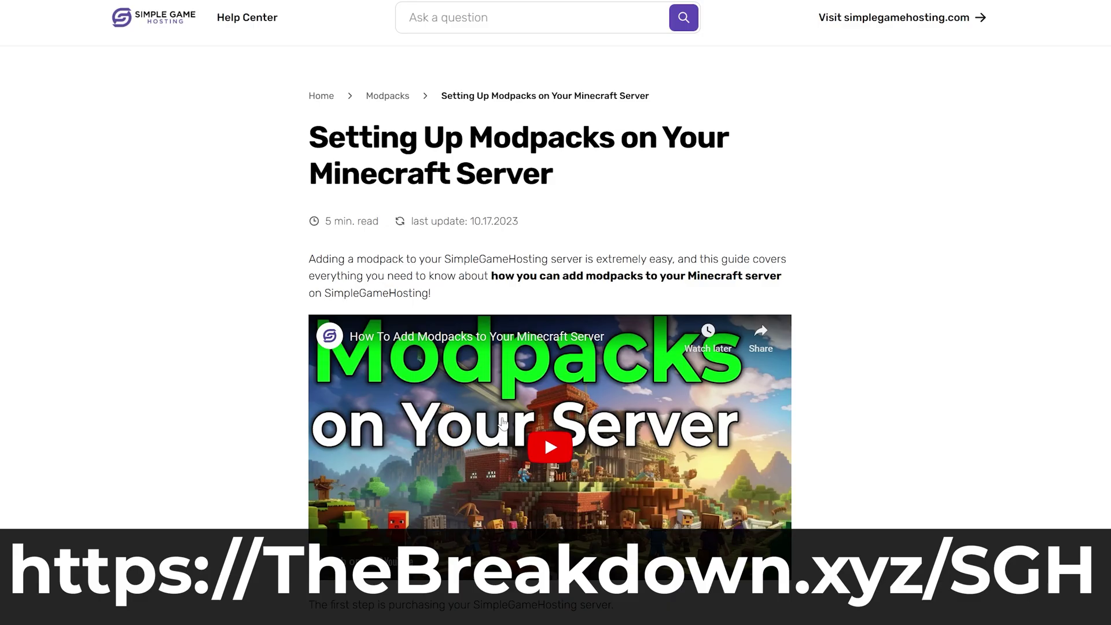
pyautogui.scroll(-20, 502, 418)
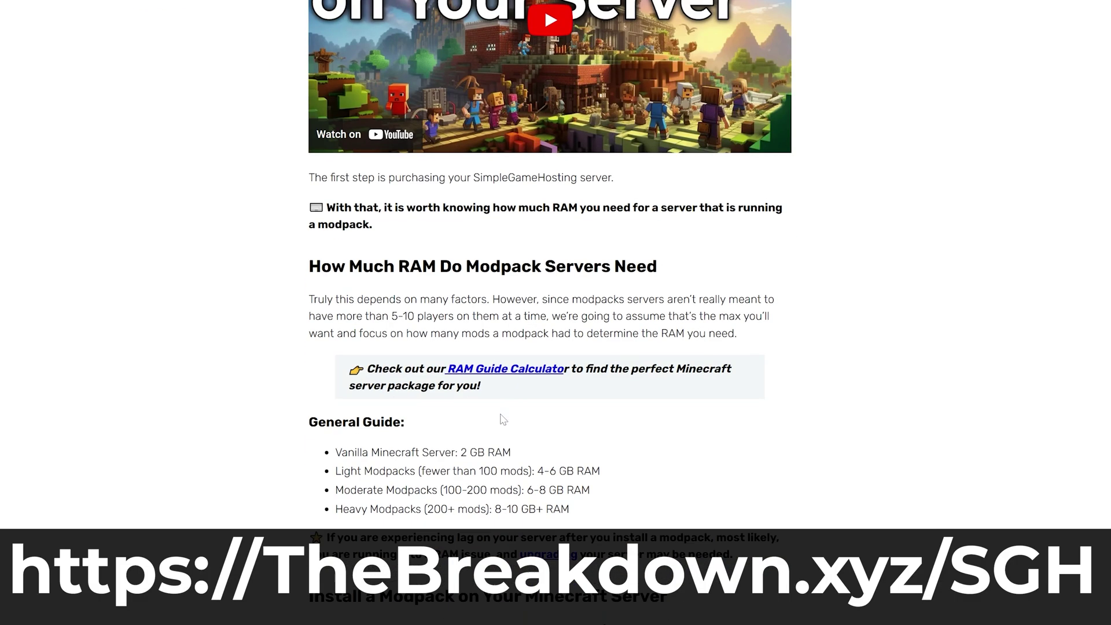
pyautogui.scroll(-10, 502, 417)
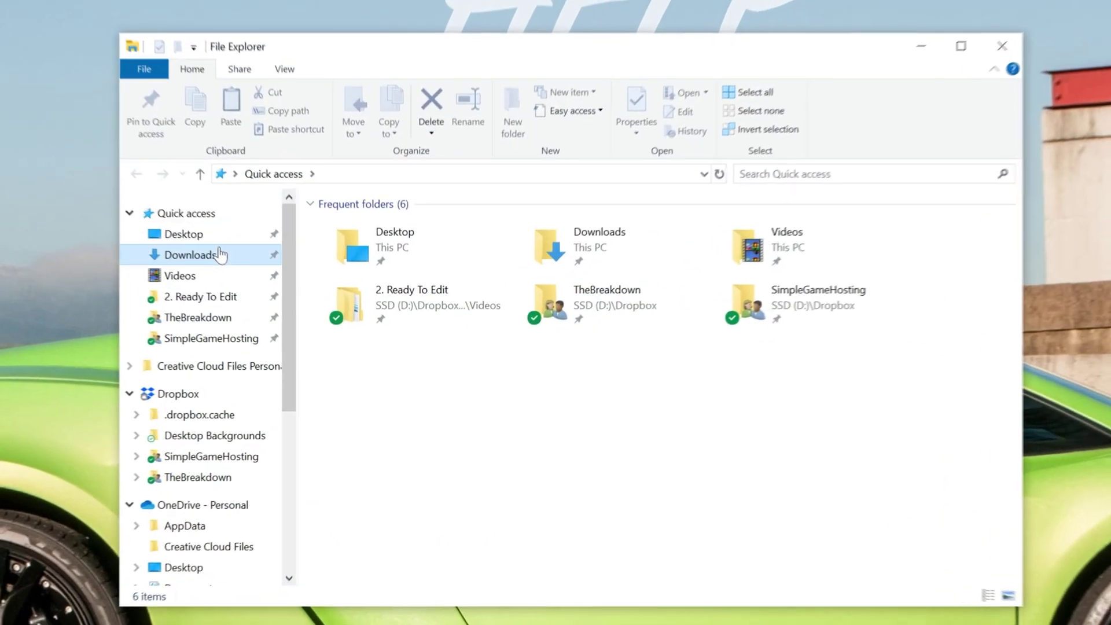
# Step: Run the downloaded CurseForge installer in English, accept the terms with the age confirmation, and install to the default folder
pyautogui.click(237, 286)
pyautogui.click(385, 249)
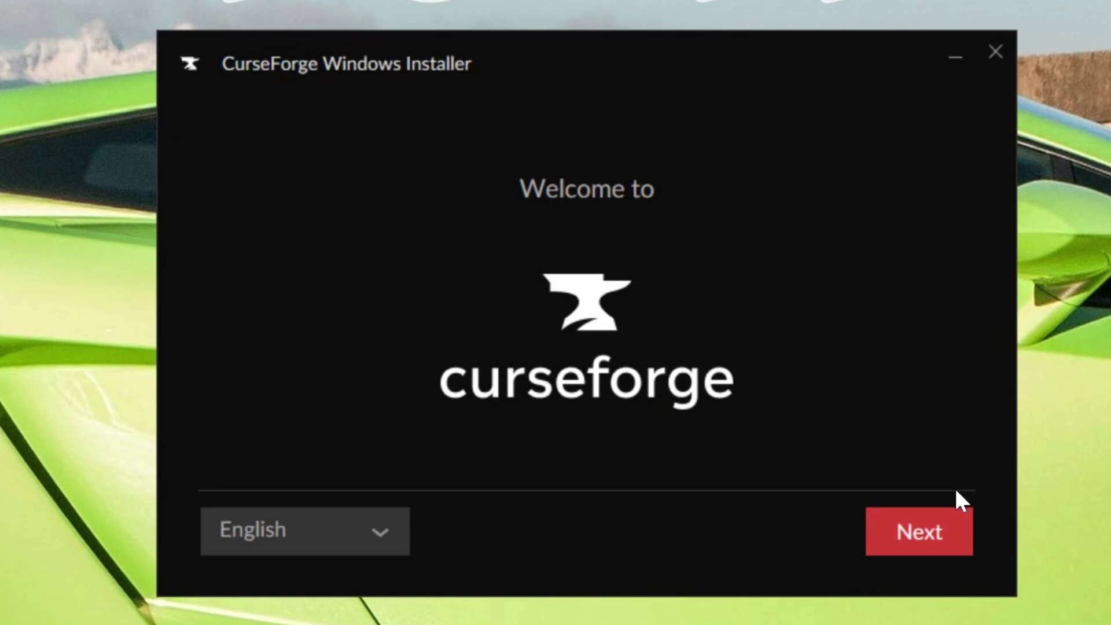
pyautogui.click(937, 523)
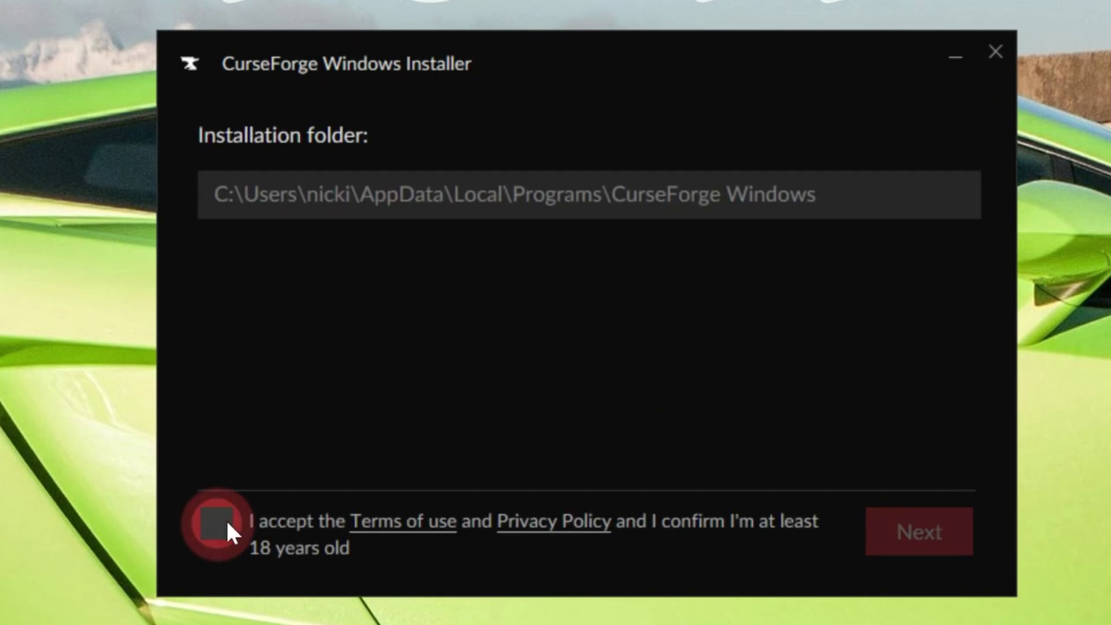
pyautogui.click(225, 521)
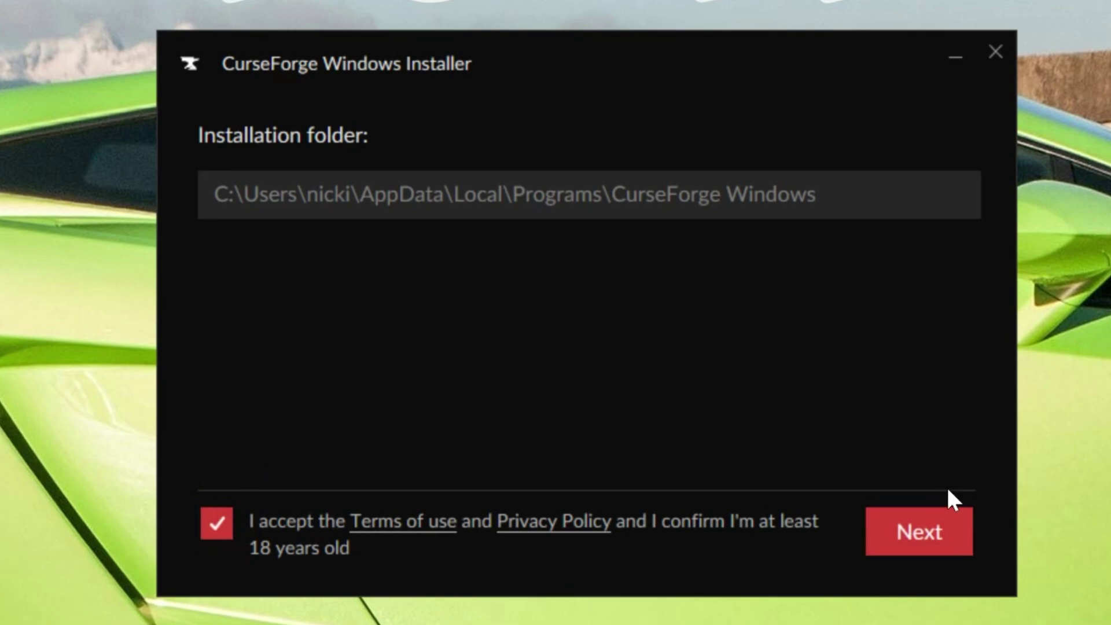
pyautogui.click(949, 529)
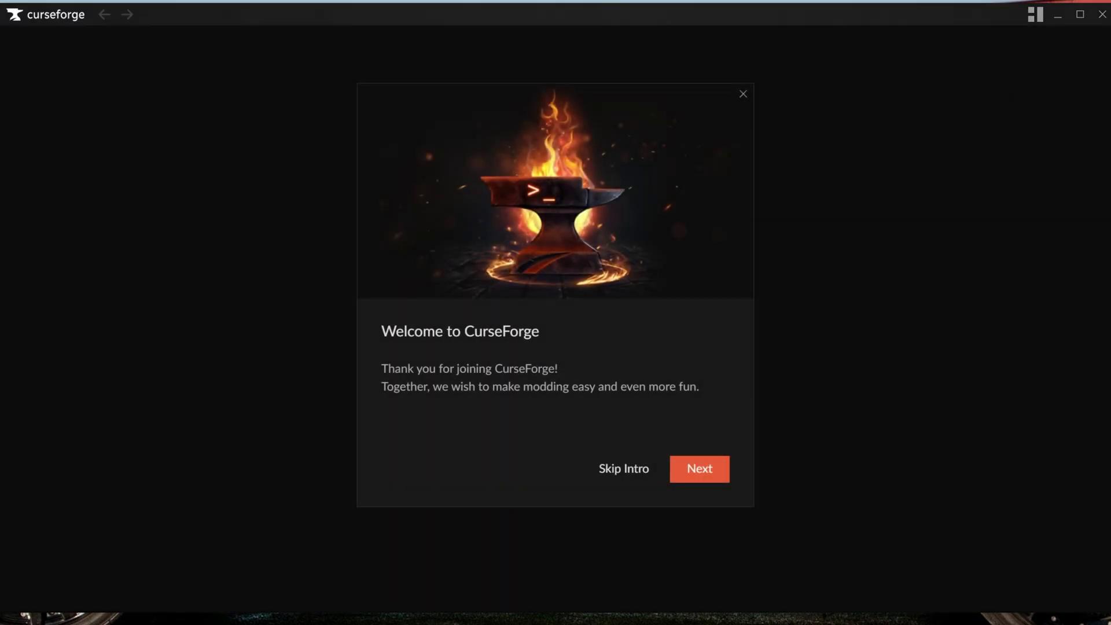
# Step: Go through all pages of the CurseForge welcome intro and start locating installed games
pyautogui.click(718, 476)
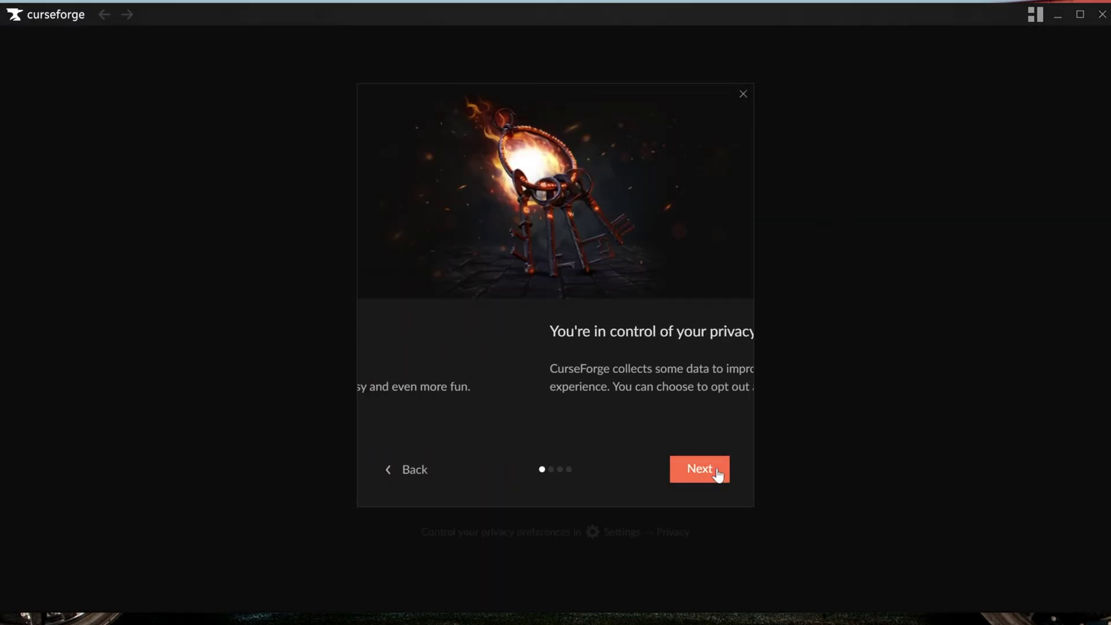
pyautogui.click(718, 476)
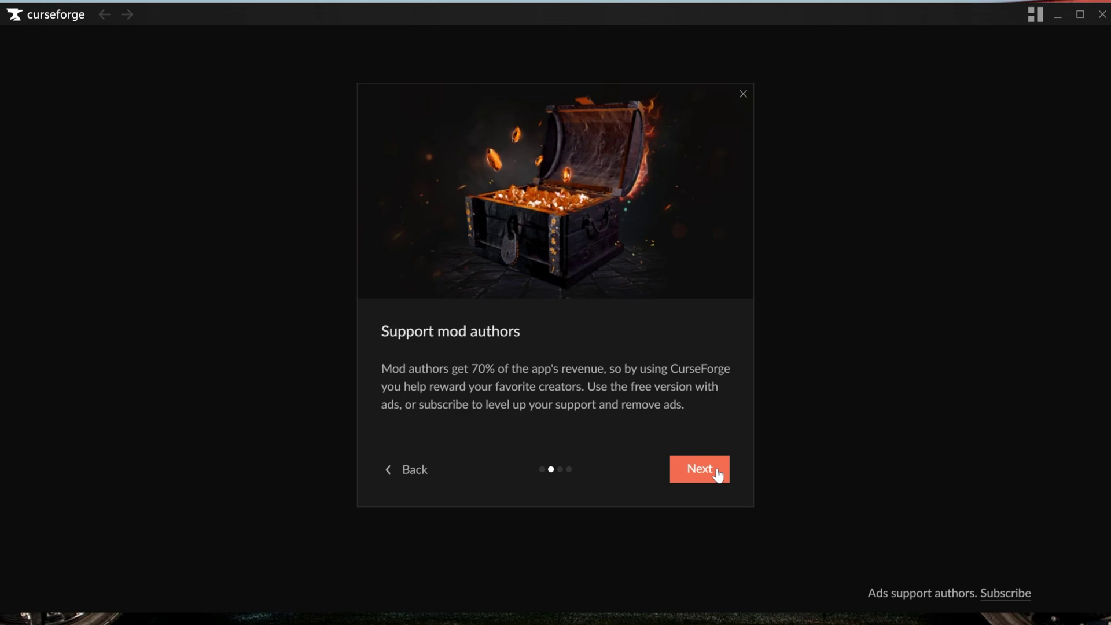
pyautogui.click(718, 476)
pyautogui.click(718, 476)
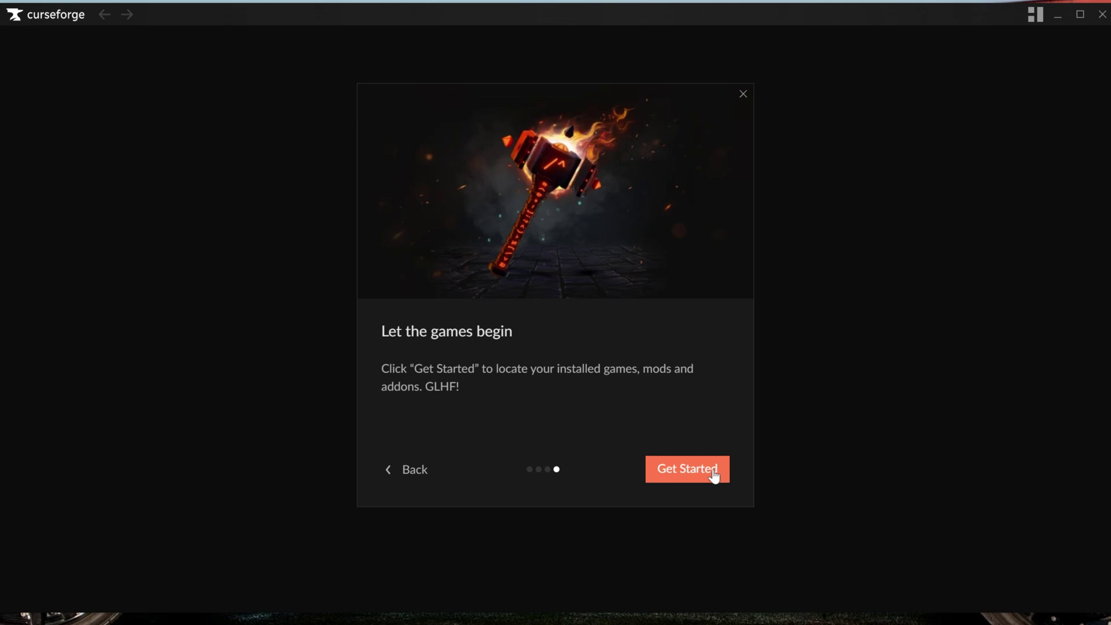
pyautogui.click(707, 477)
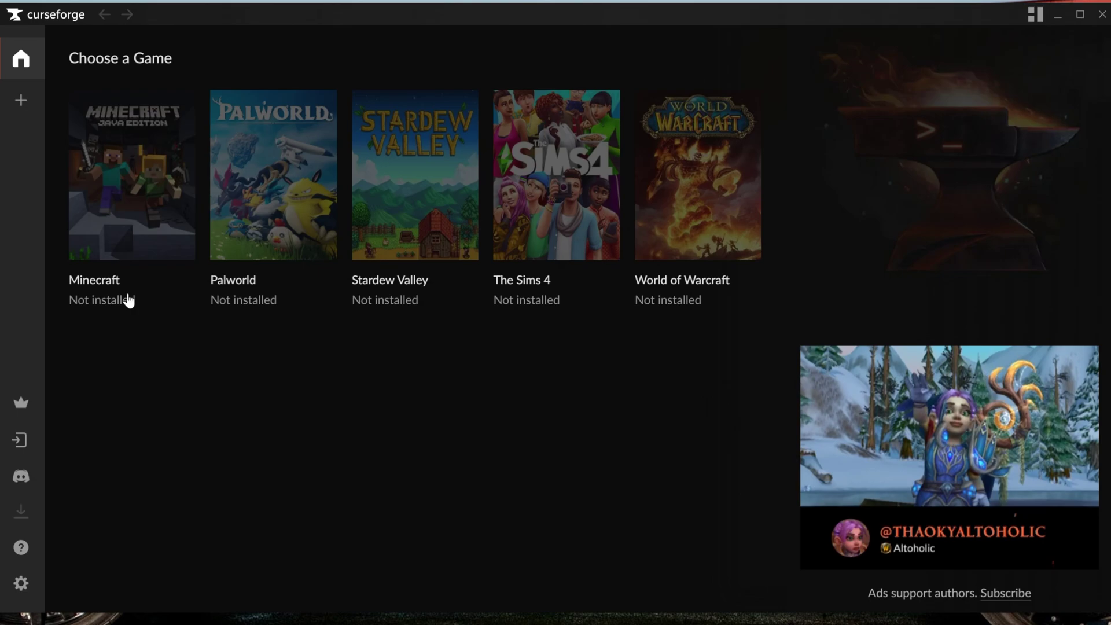
# Step: Choose Minecraft as the game and set up its modding folder with the Standard (Recommended) option
pyautogui.click(123, 207)
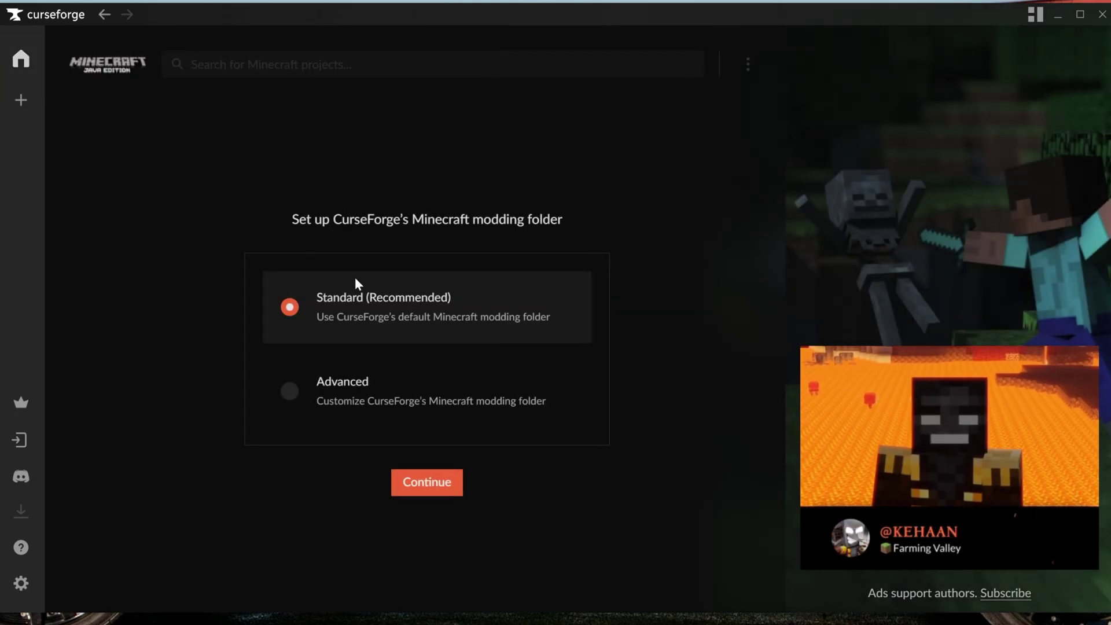
pyautogui.click(435, 482)
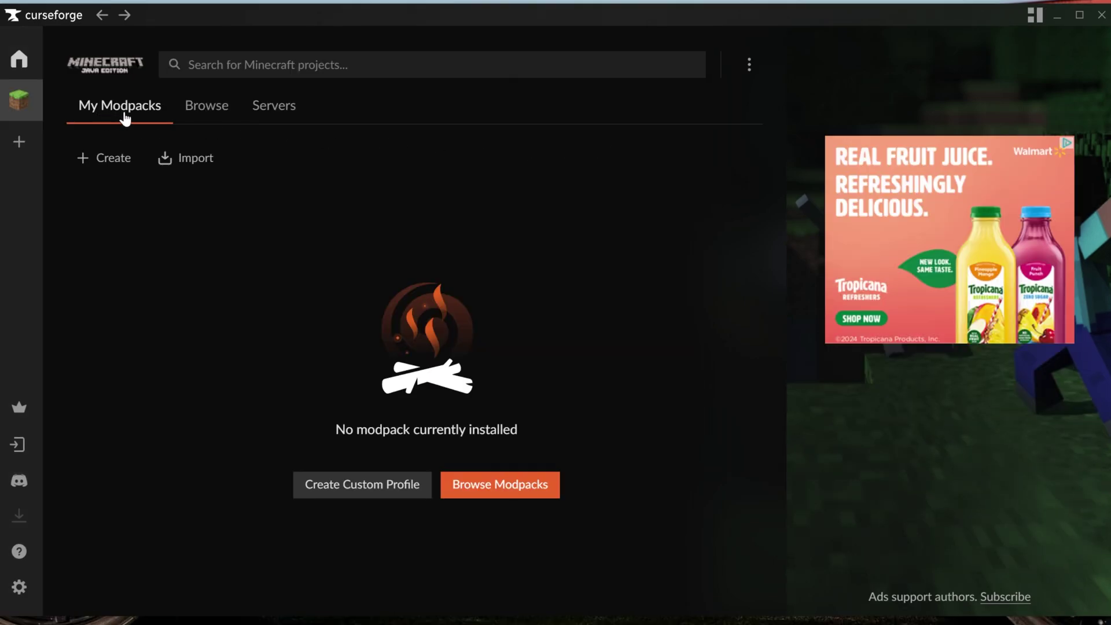
# Step: Search the Minecraft projects for "Cisco's Fantasy Medieval"
pyautogui.click(175, 64)
pyautogui.write("Cisco's")
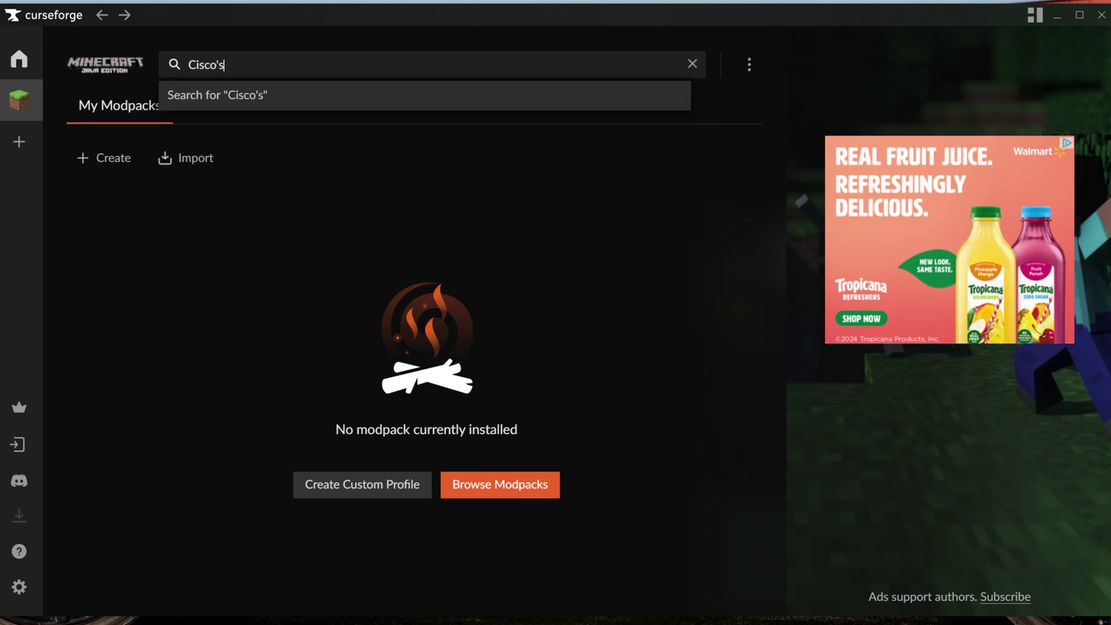
pyautogui.write(' Fantasy Medie')
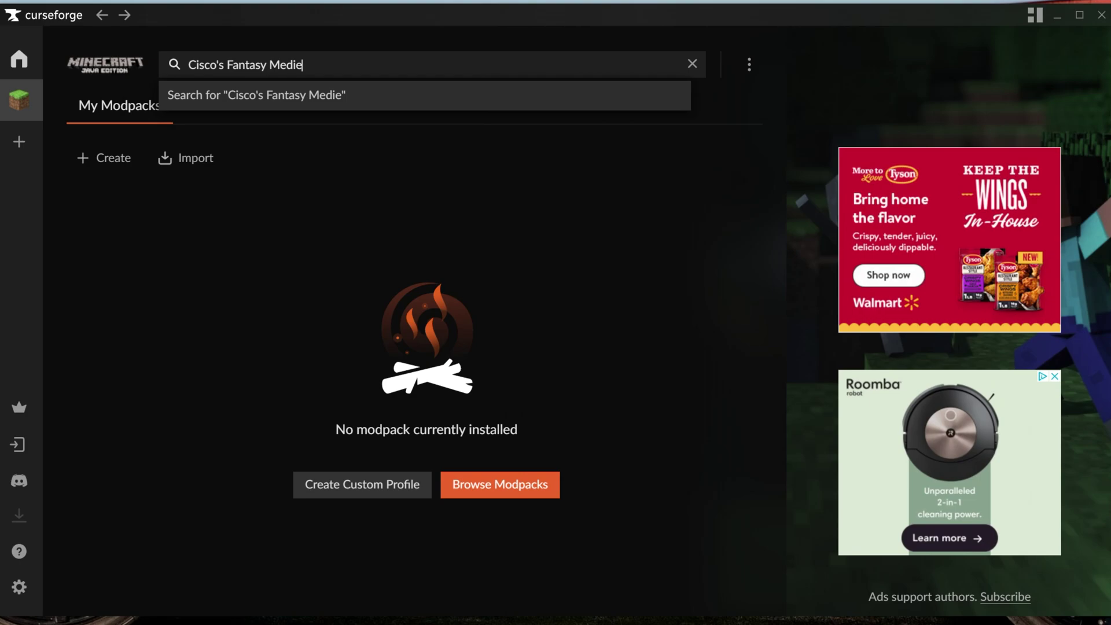
pyautogui.write('val')
pyautogui.press('Return')
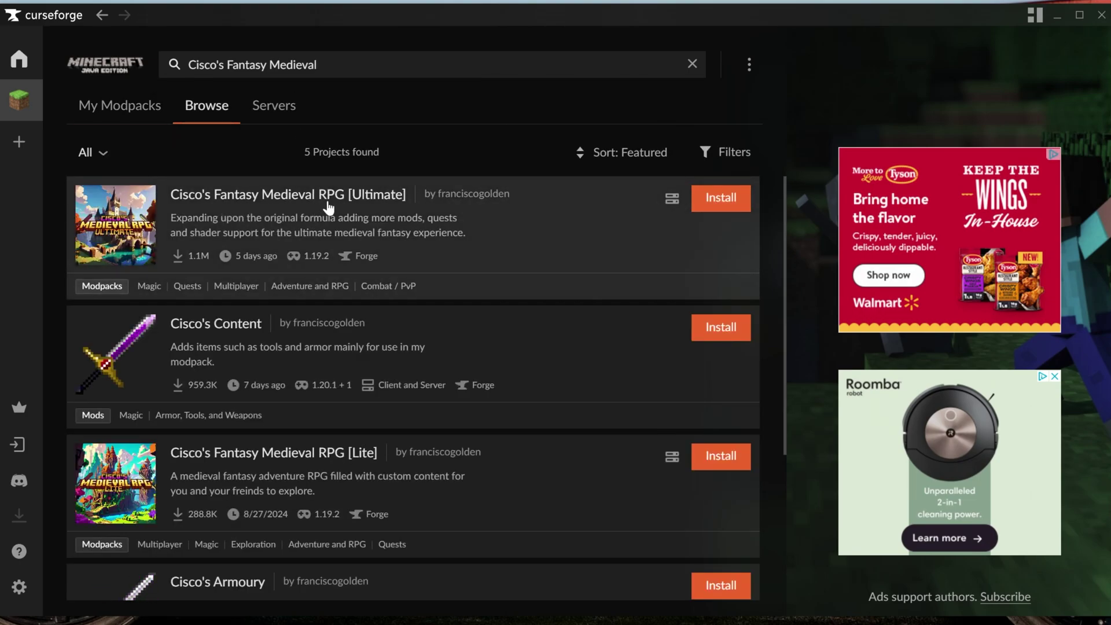
# Step: Limit the results to modpacks, install Cisco's Fantasy Medieval RPG [Ultimate], and return to the list of installed modpacks
pyautogui.click(108, 152)
pyautogui.click(103, 214)
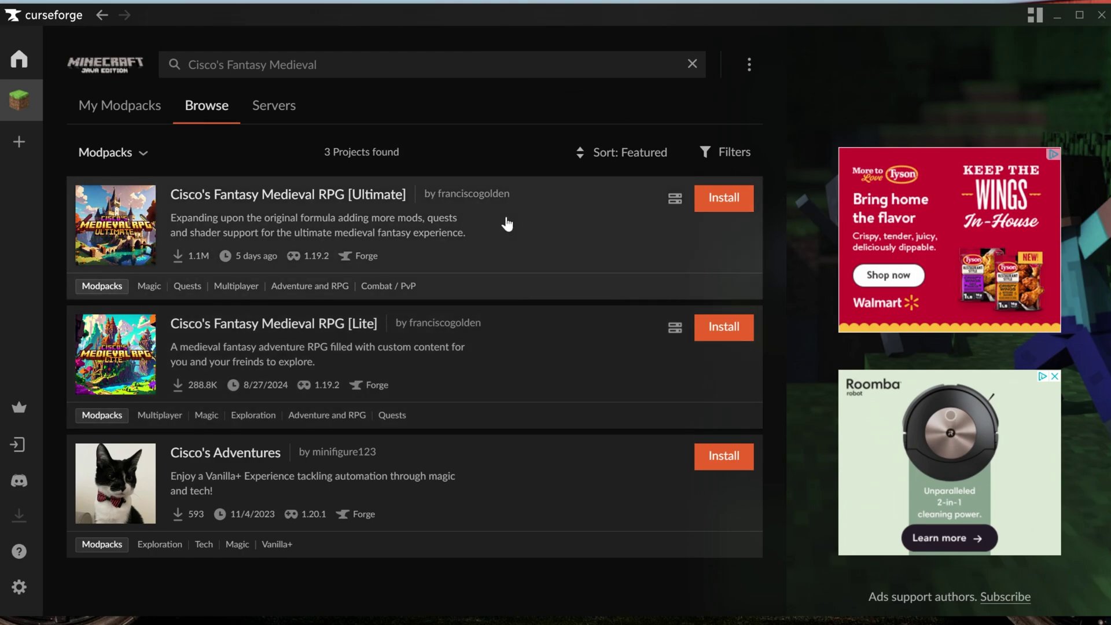
pyautogui.click(717, 204)
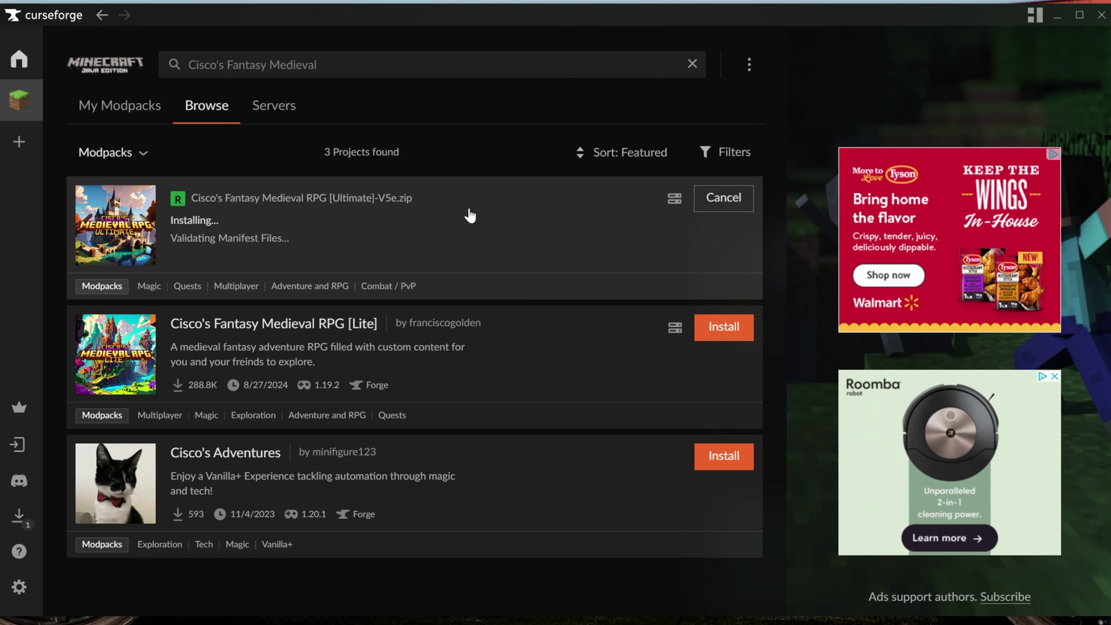
pyautogui.click(119, 116)
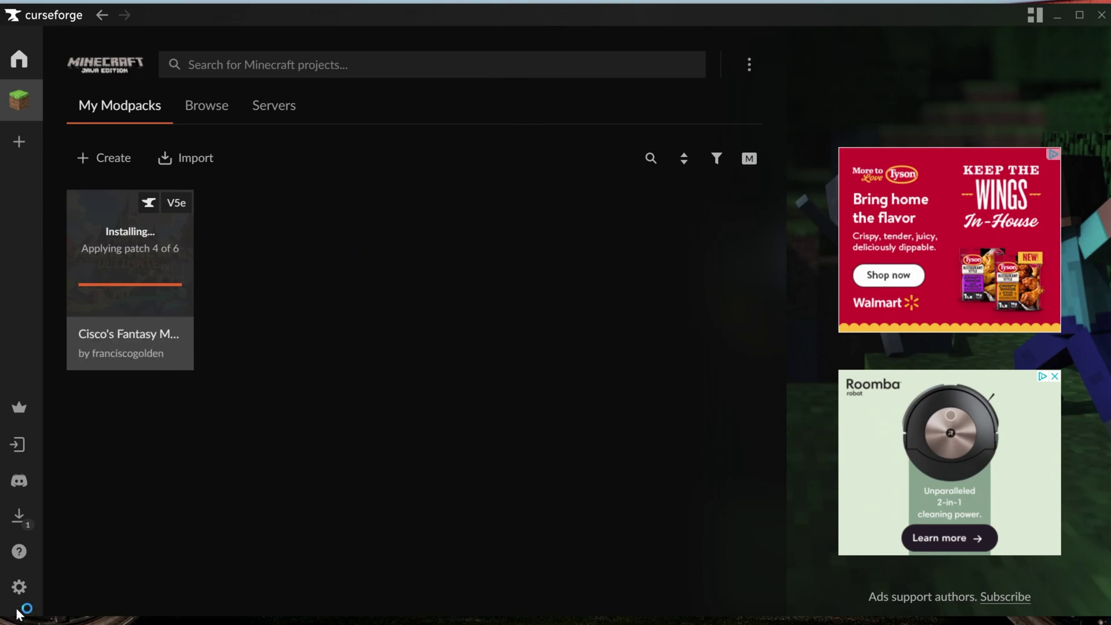
# Step: Check the default memory allocated to profiles in the Minecraft-specific Java settings, and return to the installed modpacks
pyautogui.click(20, 586)
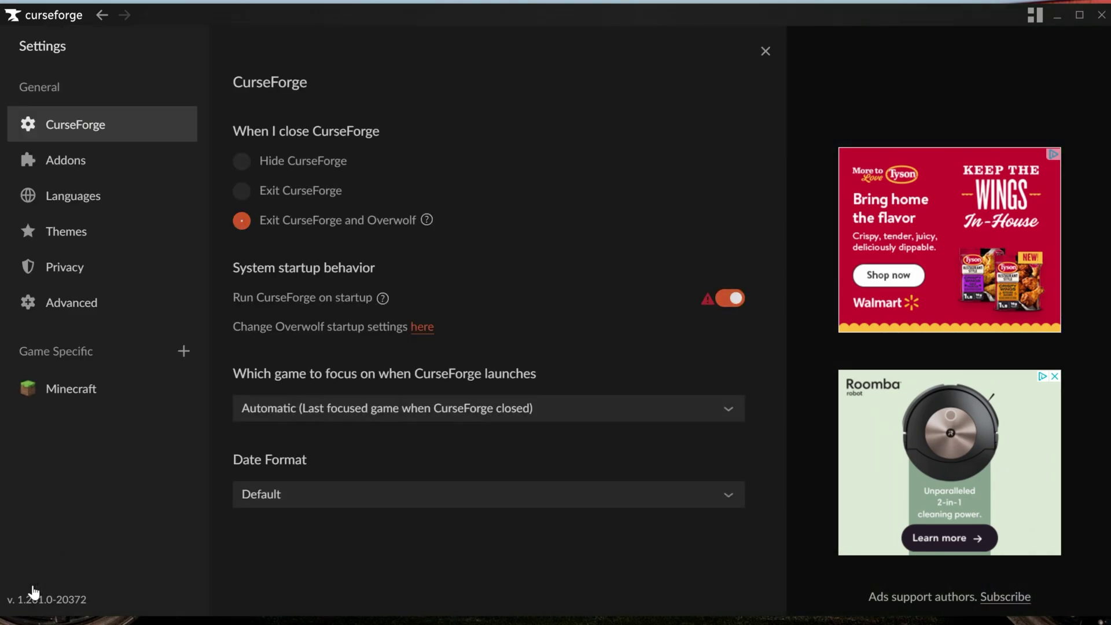
pyautogui.click(54, 392)
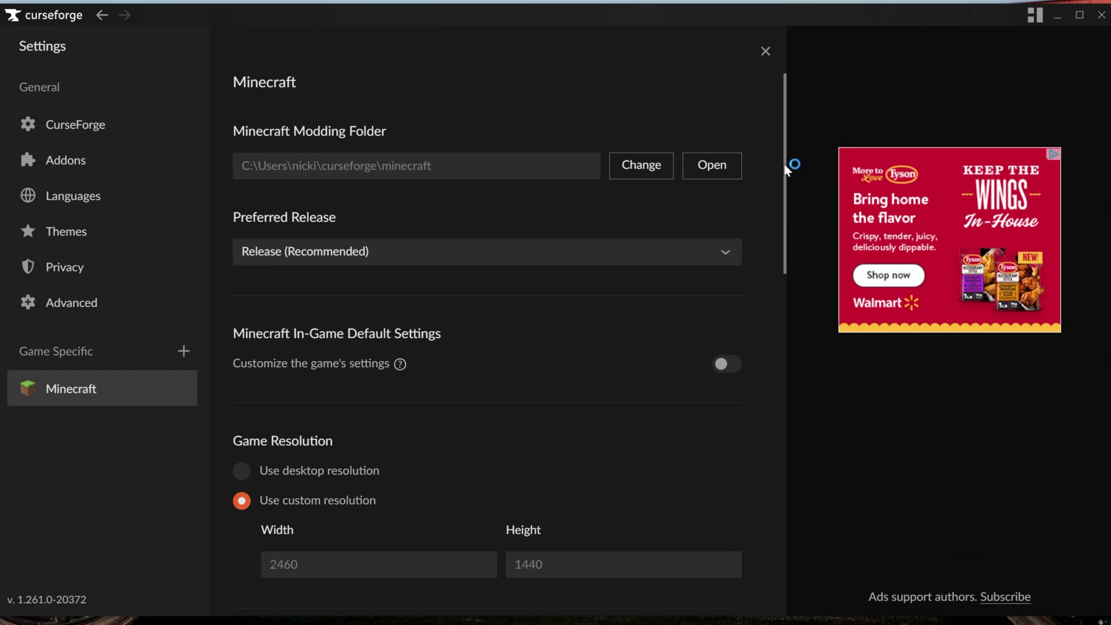
pyautogui.moveTo(786, 168); pyautogui.dragTo(781, 272)
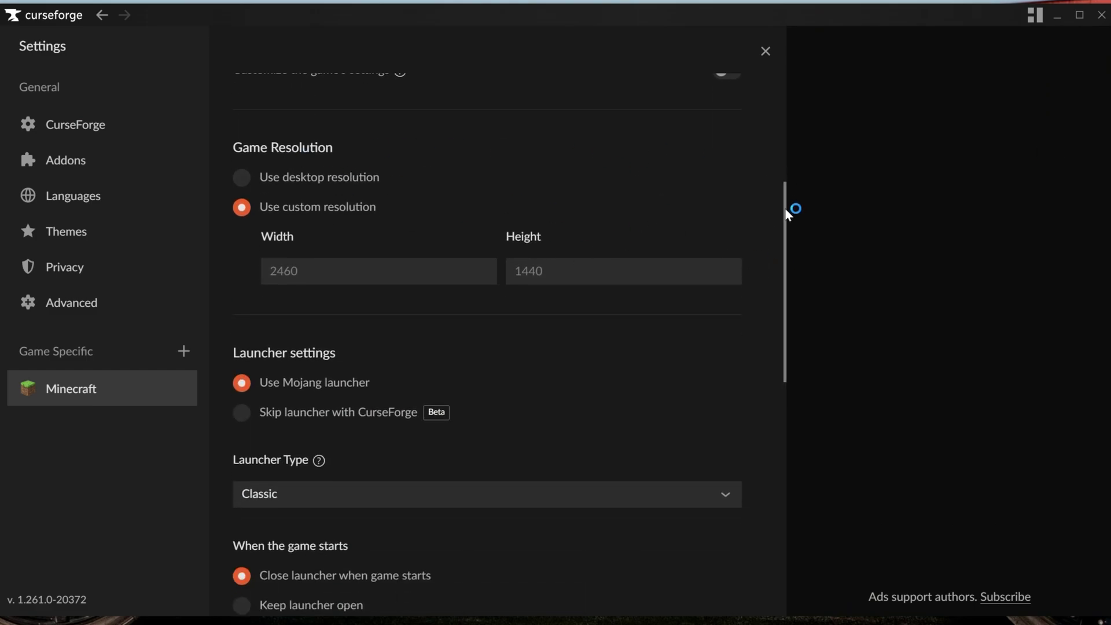
pyautogui.moveTo(788, 209); pyautogui.dragTo(793, 491)
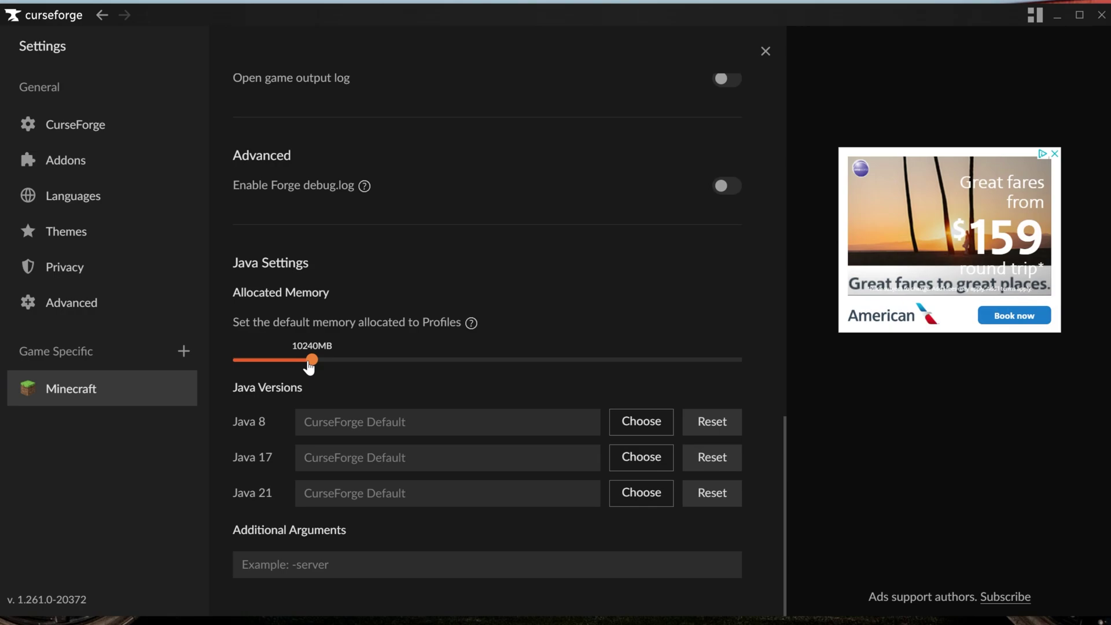
pyautogui.click(101, 15)
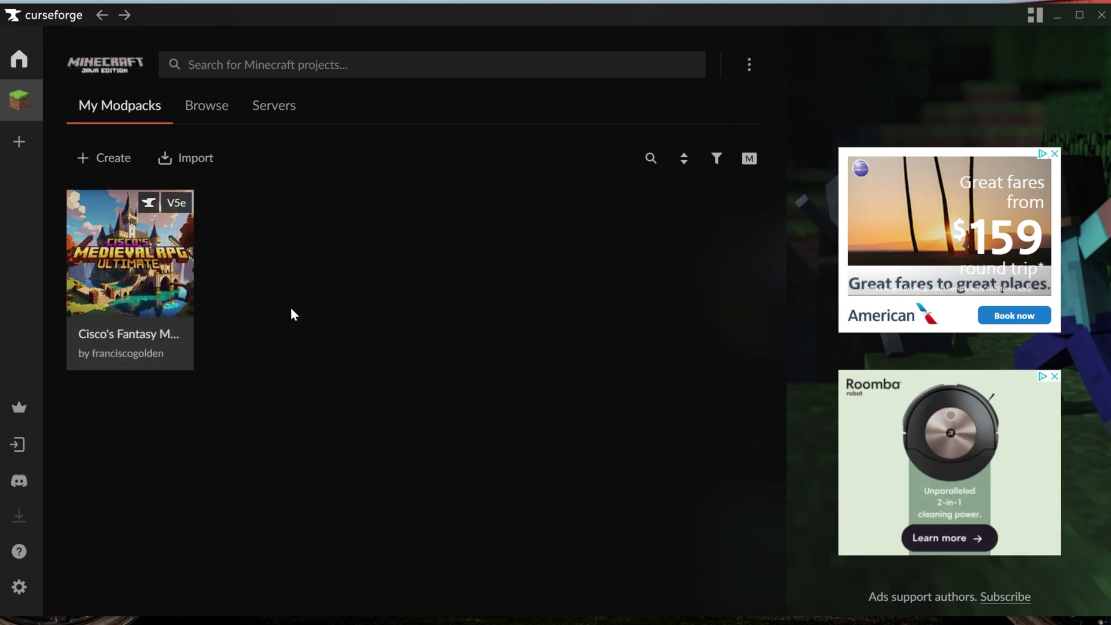
# Step: Launch the installed Cisco's Fantasy Medieval RPG [Ultimate] modpack from CurseForge and show the Java Edition page in the Minecraft Launcher
pyautogui.moveTo(177, 285)
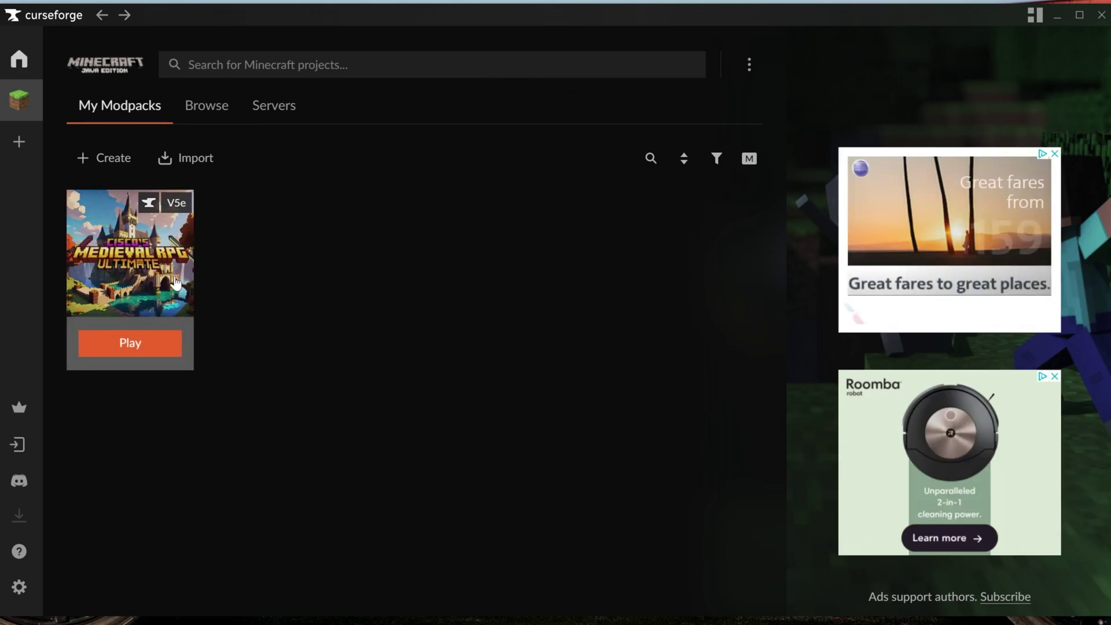
pyautogui.click(149, 349)
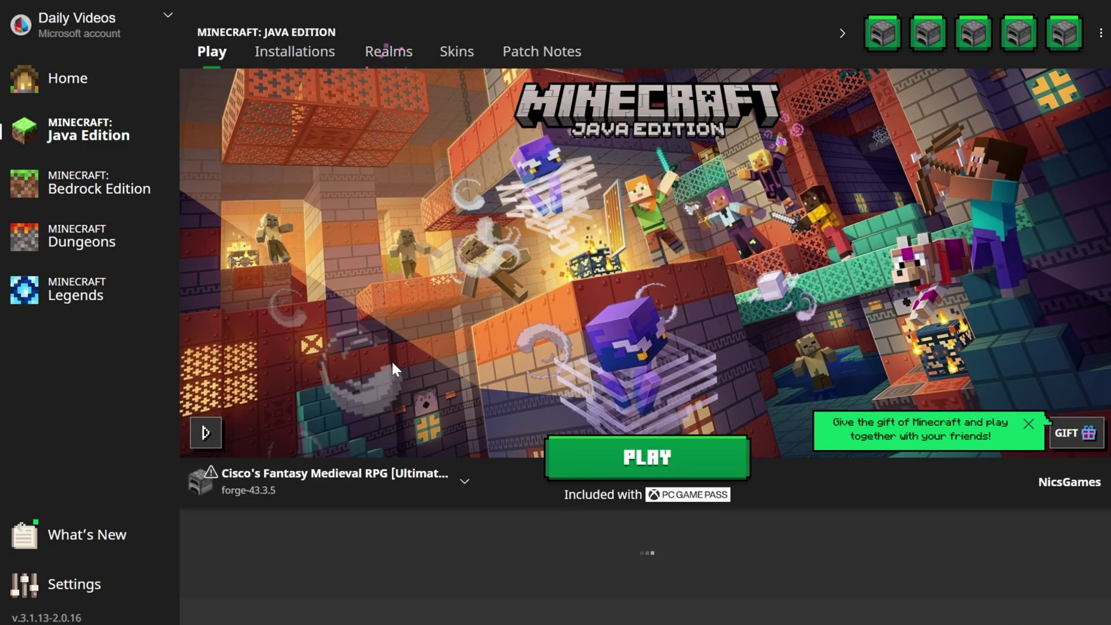
pyautogui.click(61, 81)
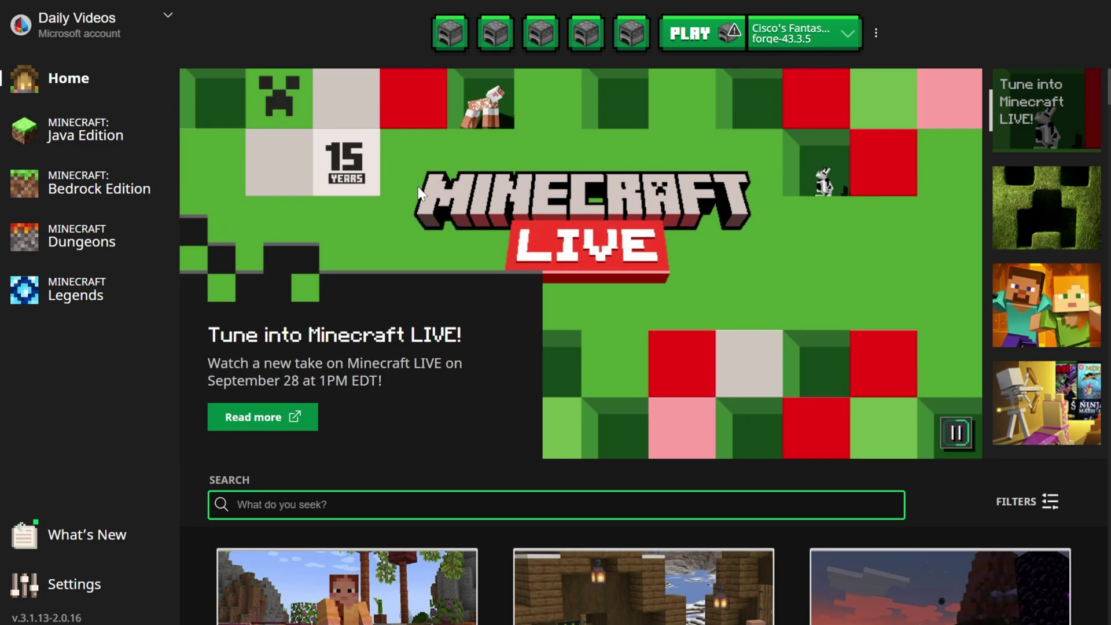
pyautogui.click(99, 142)
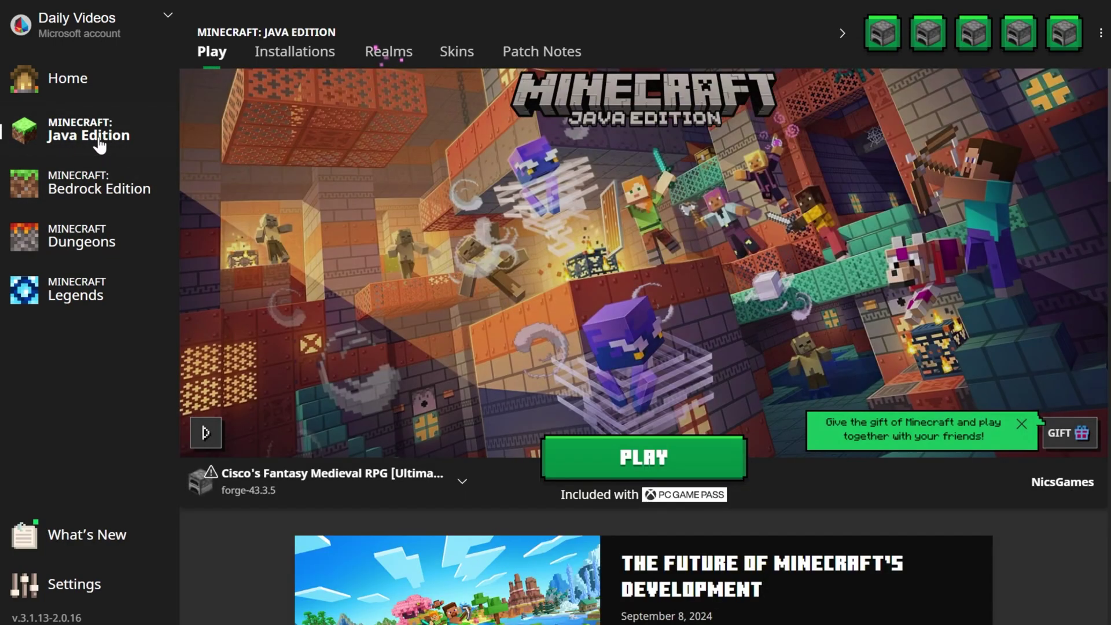
# Step: Start the game with the Cisco's Fantasy Medieval RPG installation and accept playing the modified version
pyautogui.moveTo(307, 490)
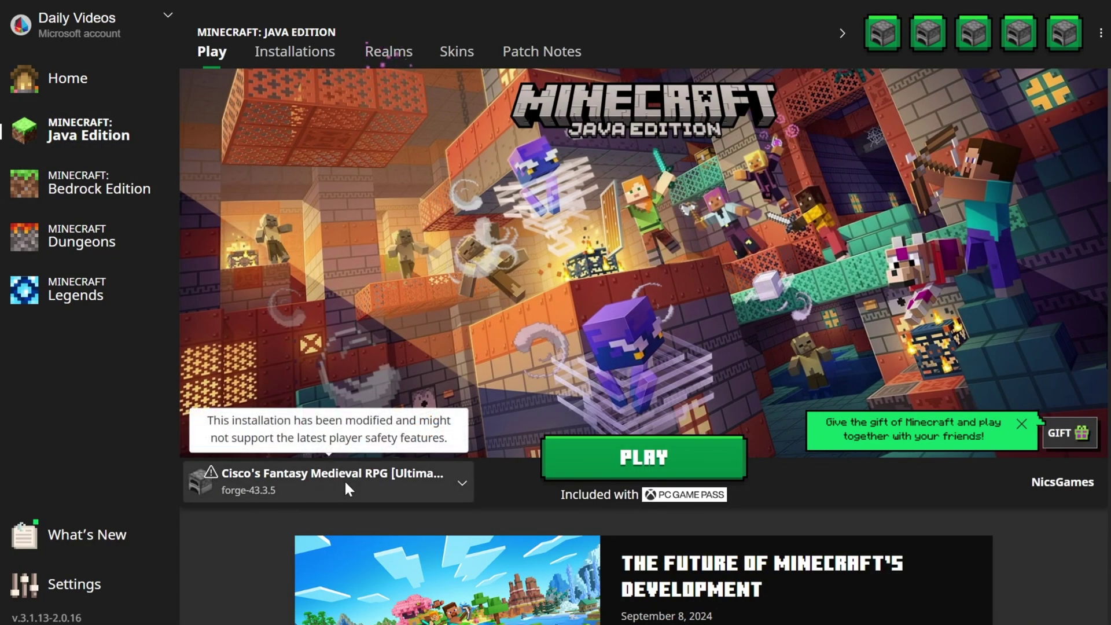
pyautogui.click(599, 463)
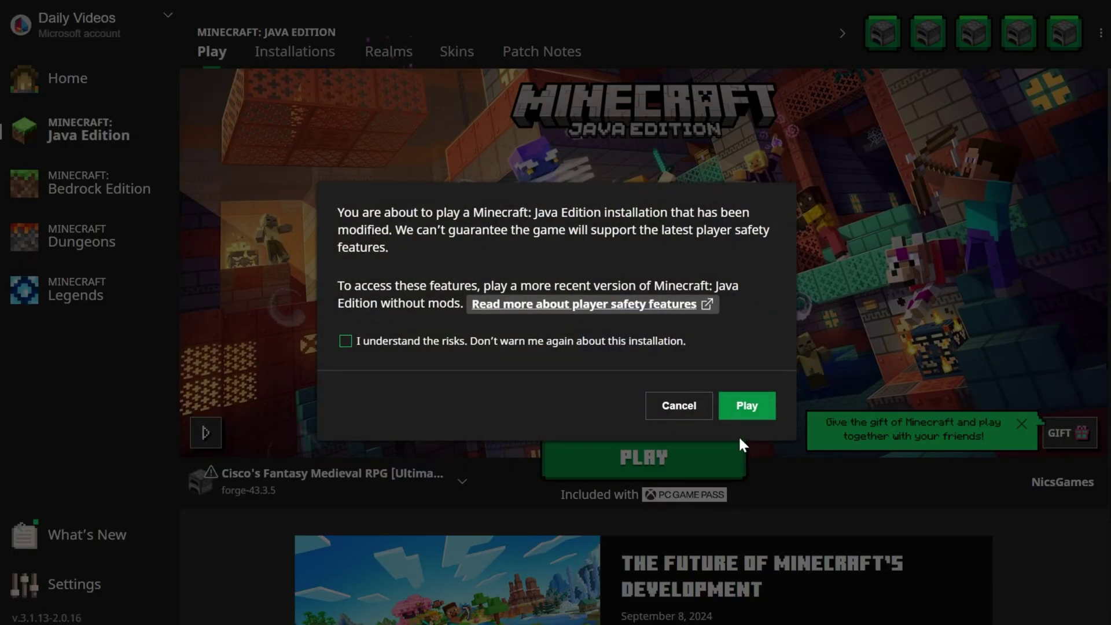
pyautogui.click(746, 405)
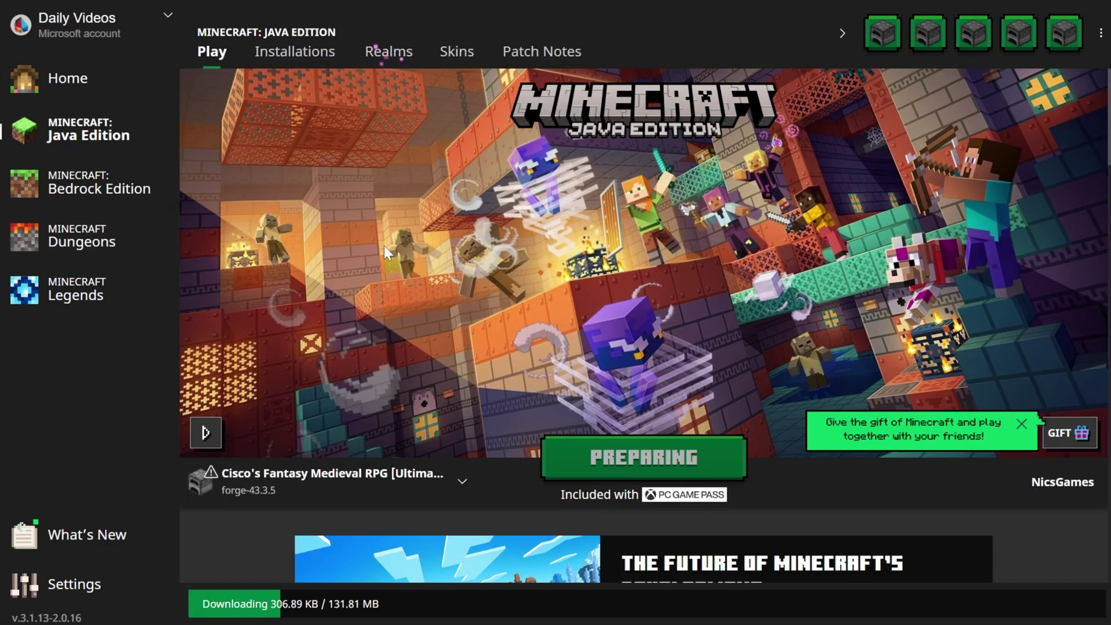